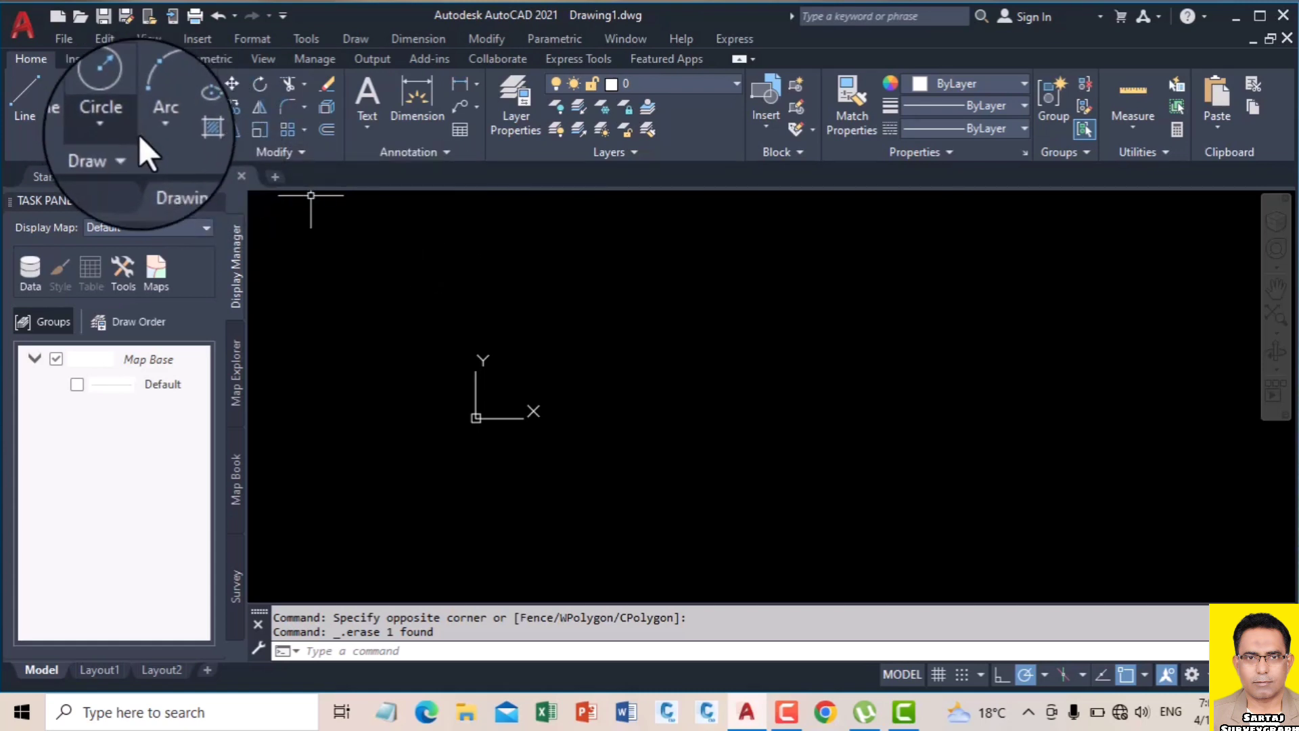
Turn off polar tracking and draw a roughly horizontal 10-unit line to the upper right of the origin.
click(1025, 674)
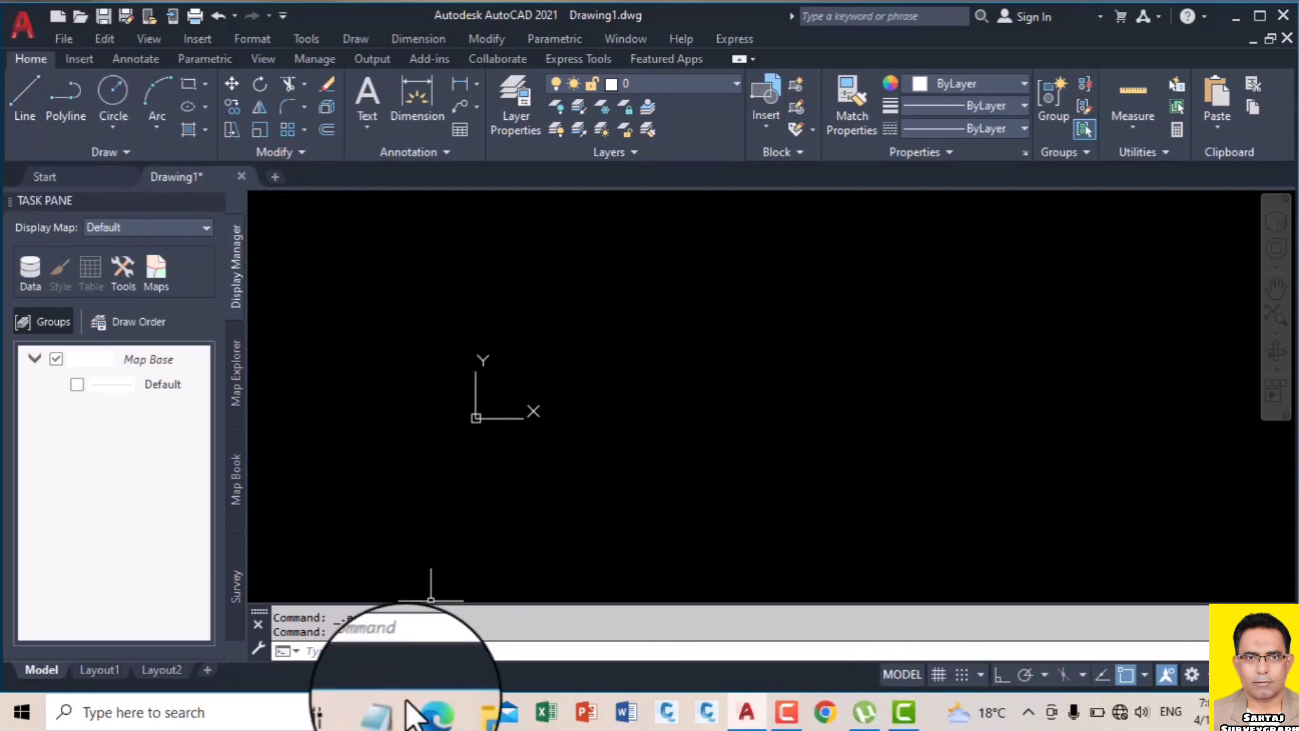
click(403, 650)
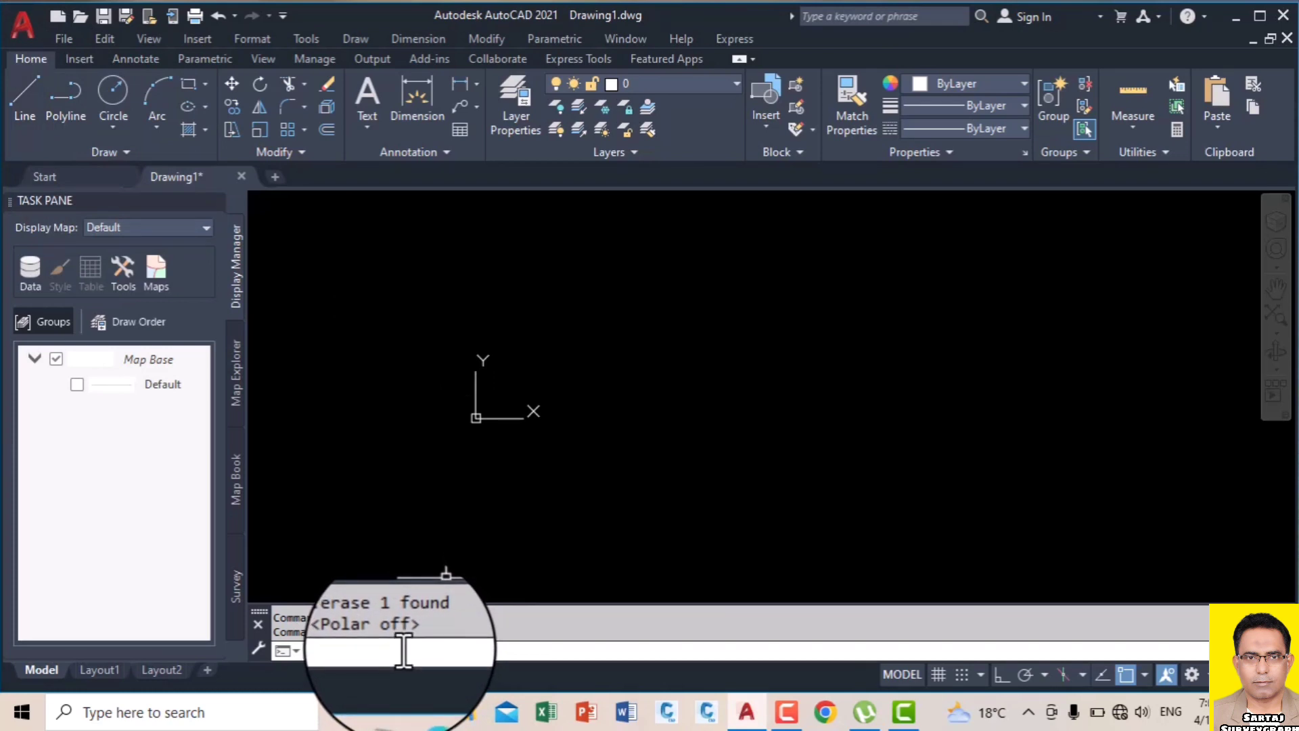
text(1)
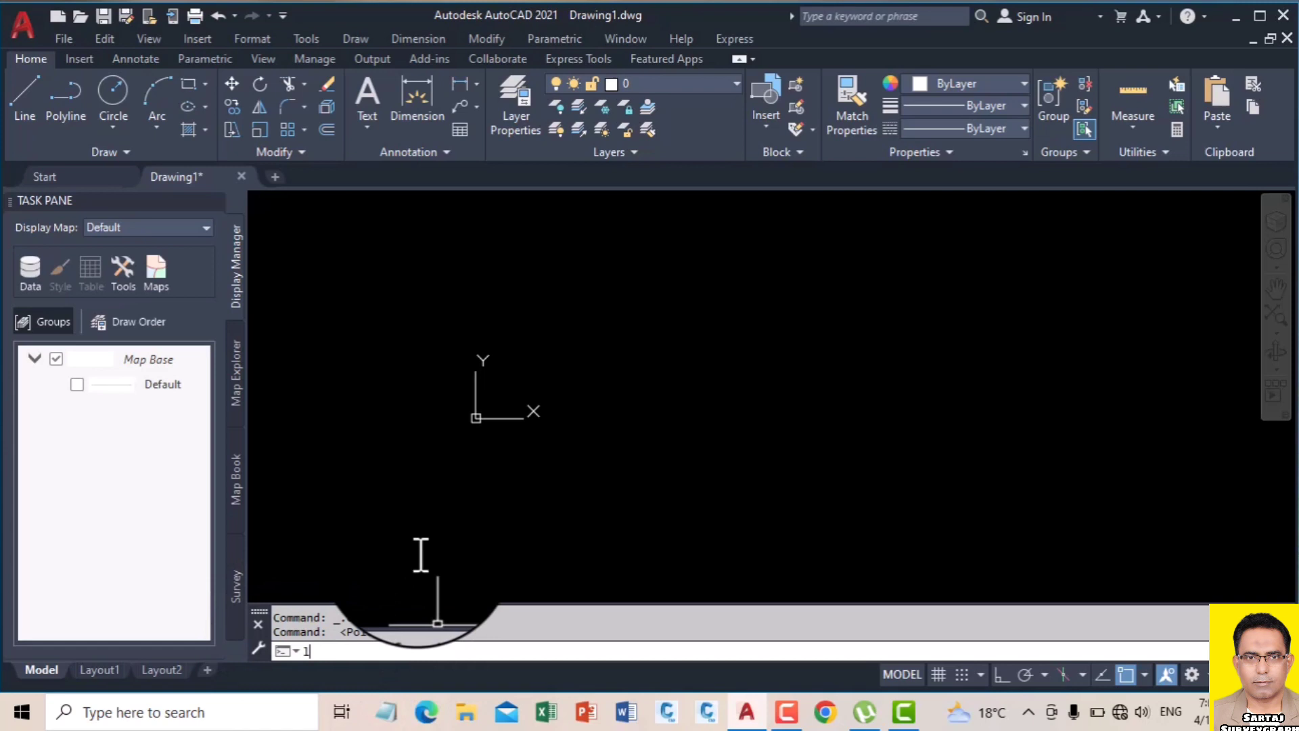
key(Return)
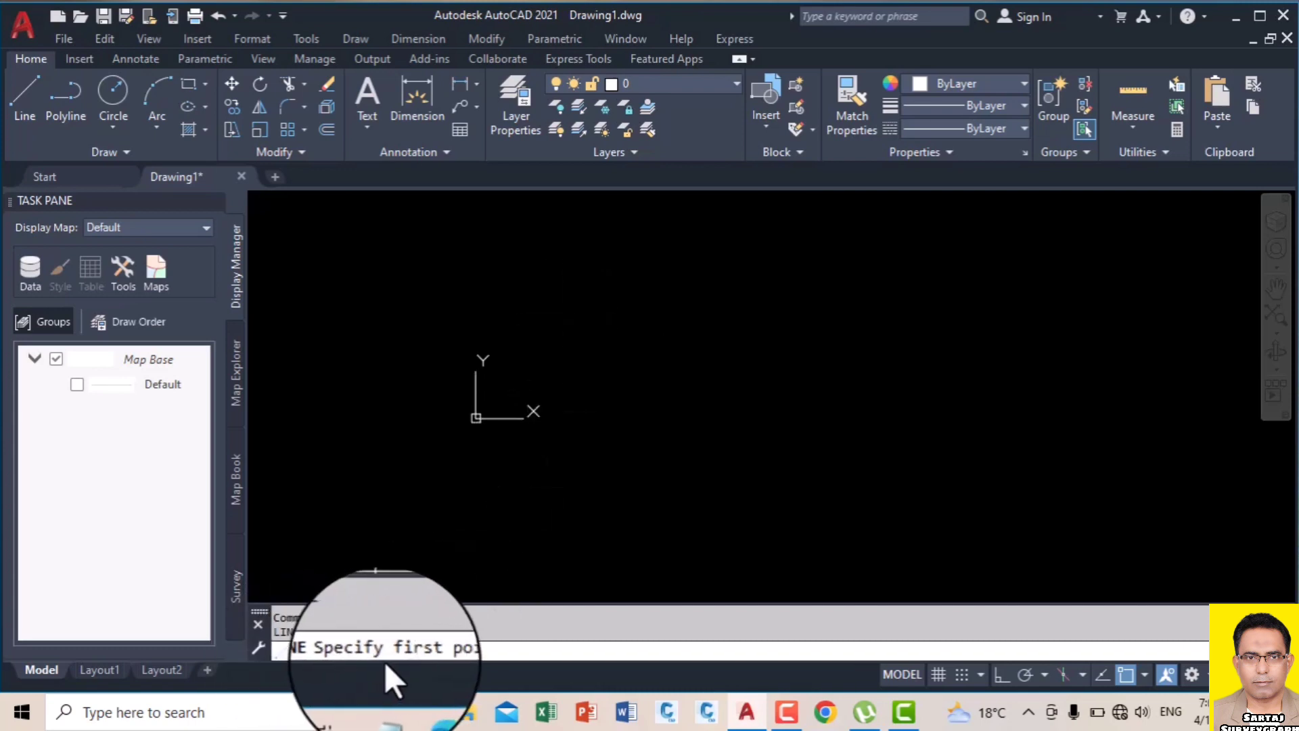
click(579, 335)
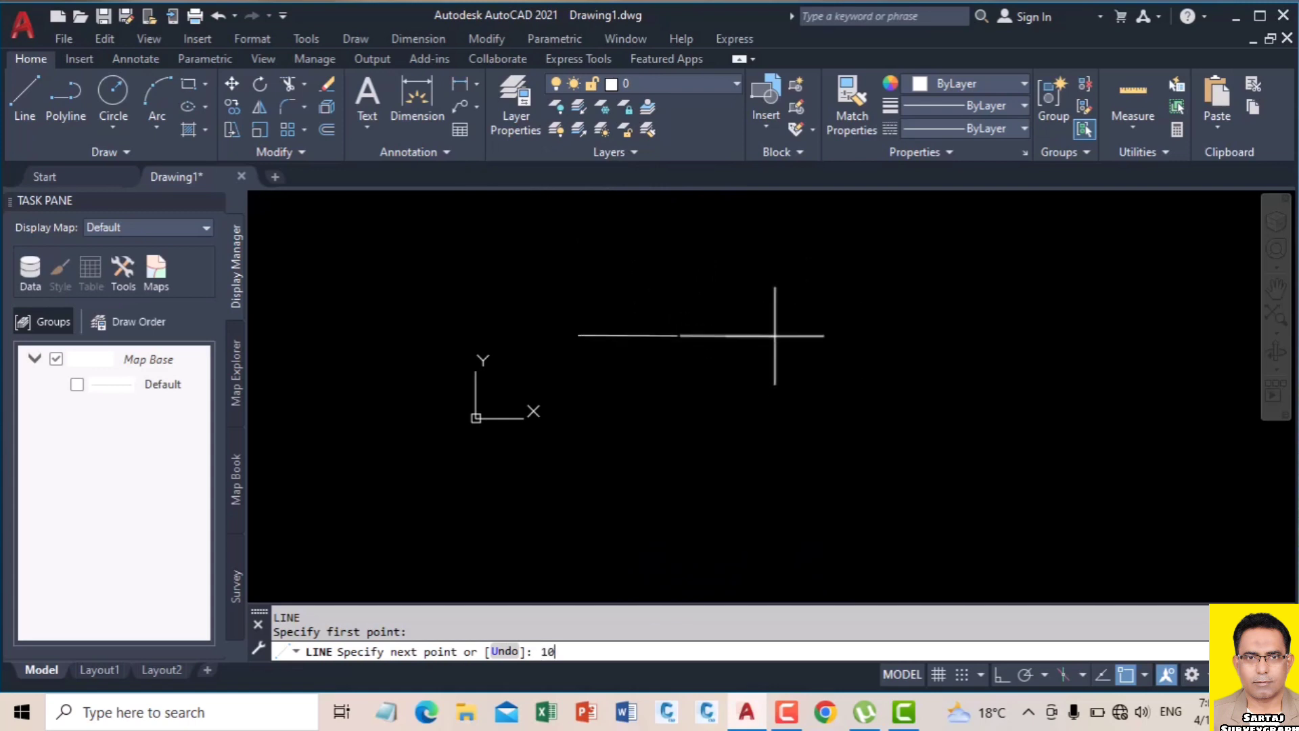
key(Return)
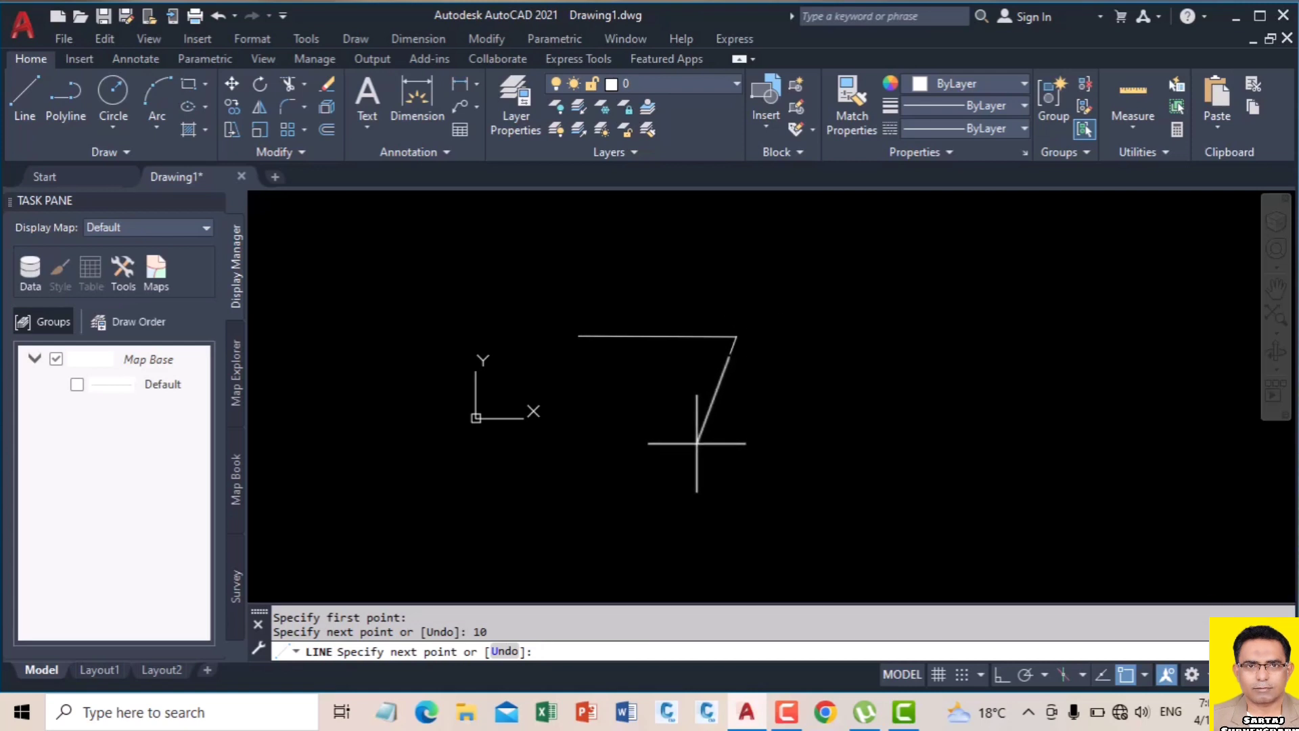
key(Escape)
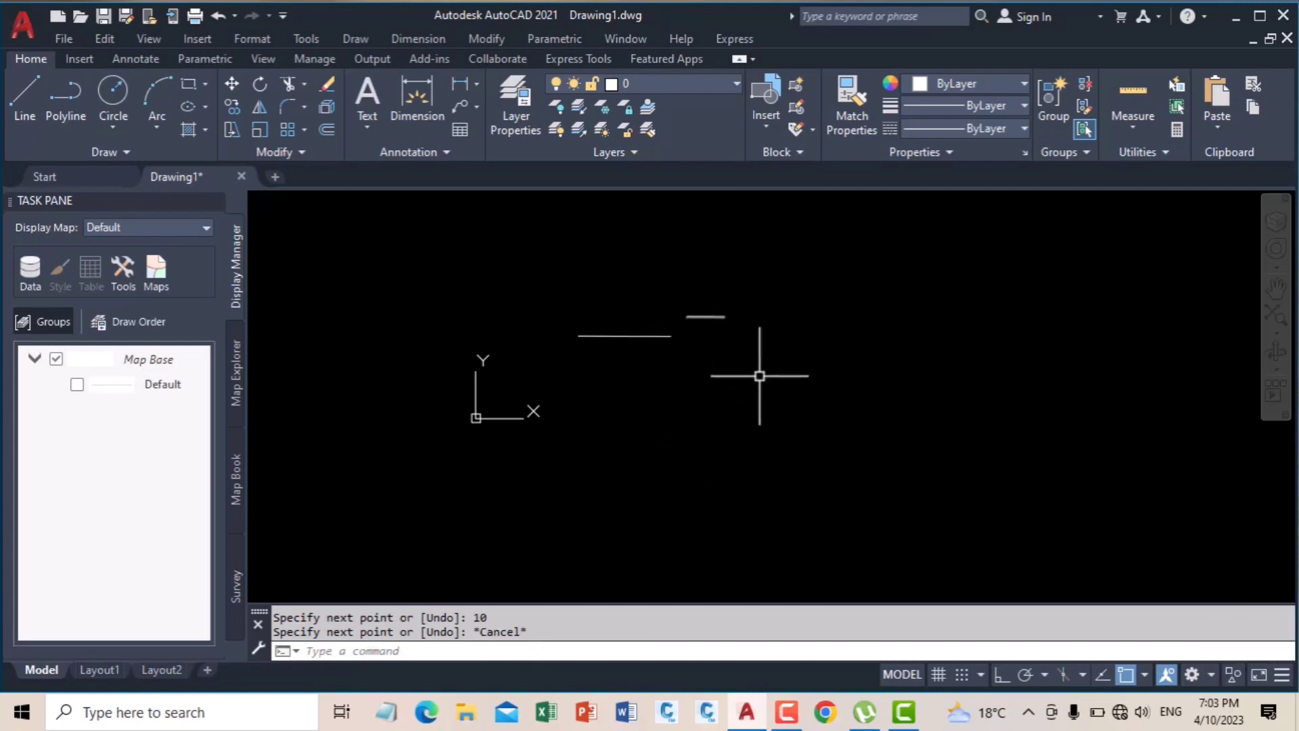
Draw a chain of connected lines, starting with a vertical across the 10-unit line, zigzagging rightward and back, and ending with a 2-unit segment.
click(23, 102)
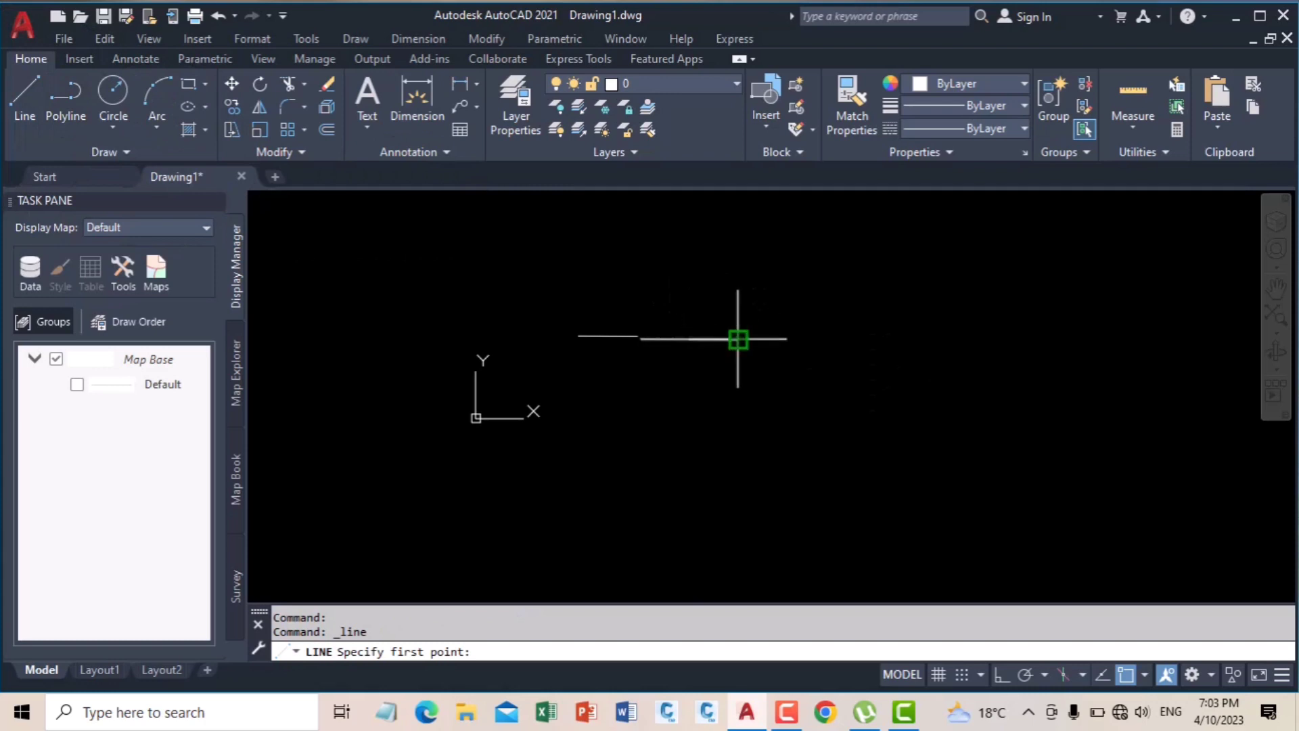
click(709, 276)
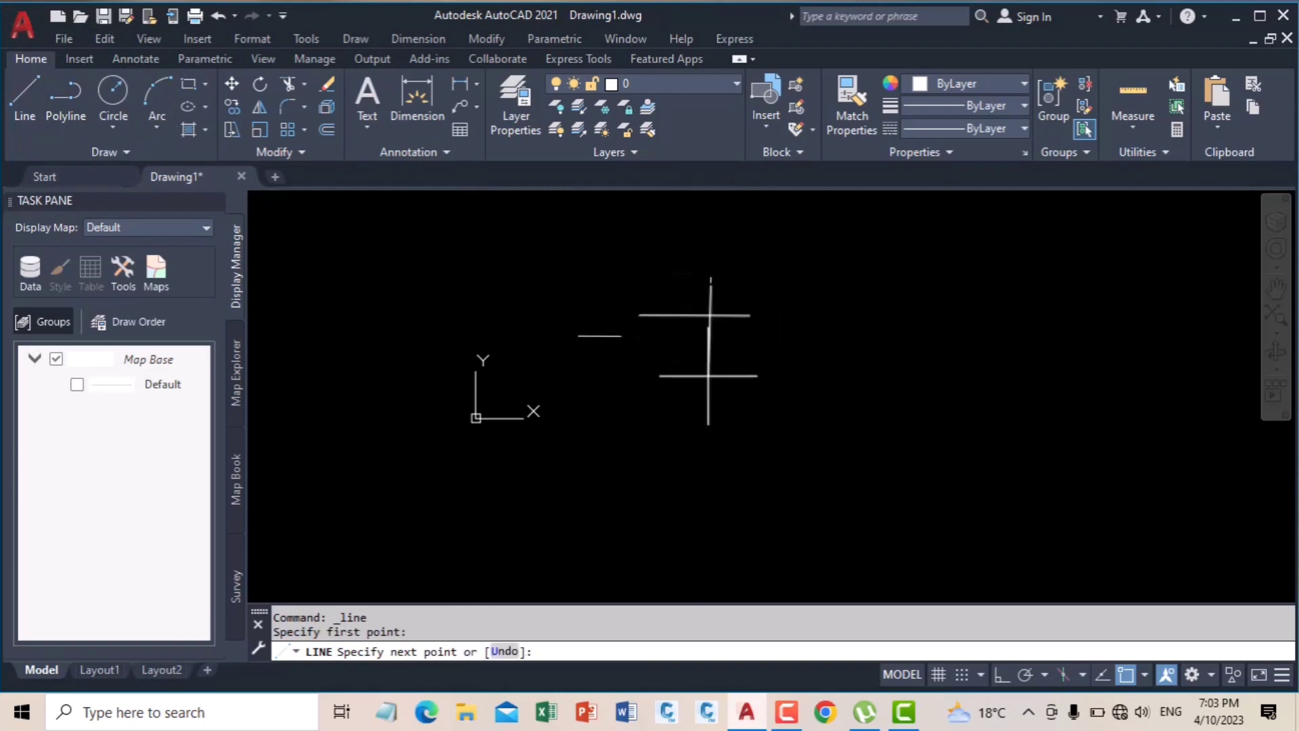
click(709, 438)
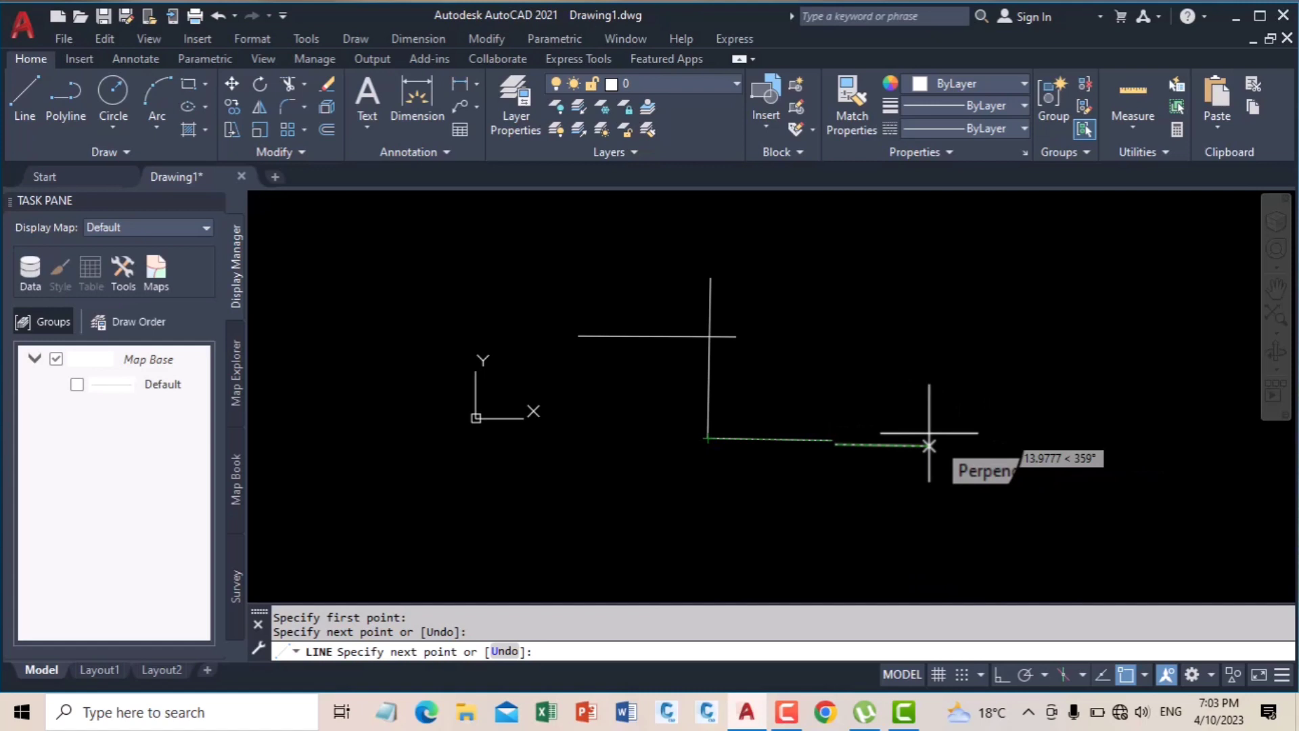
click(929, 444)
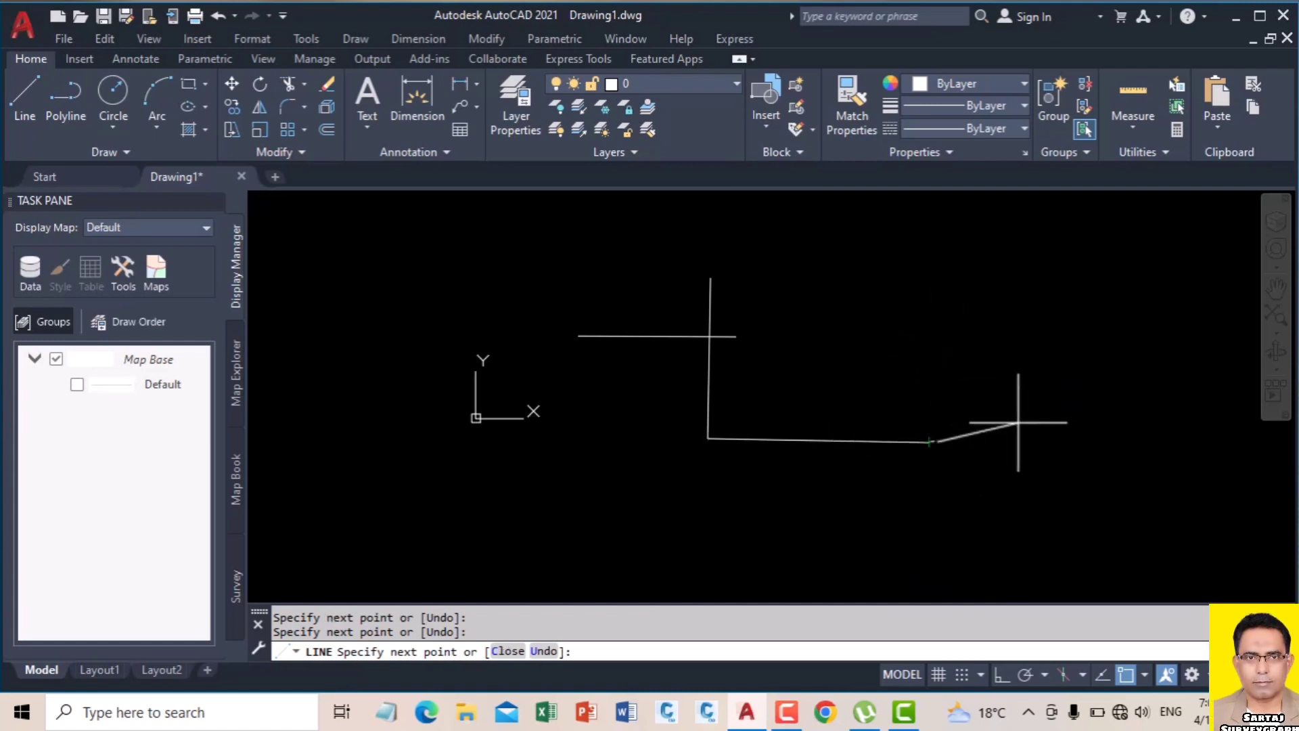
click(1017, 328)
click(1125, 518)
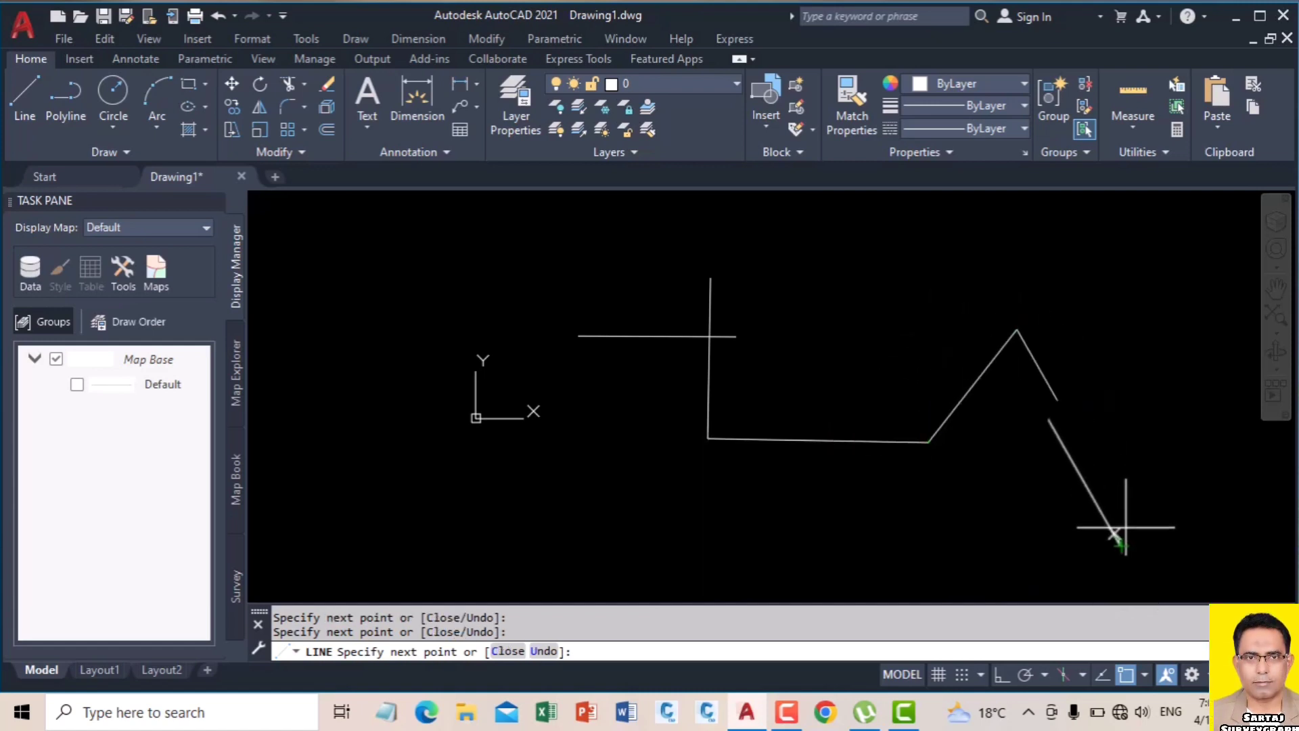
click(1142, 320)
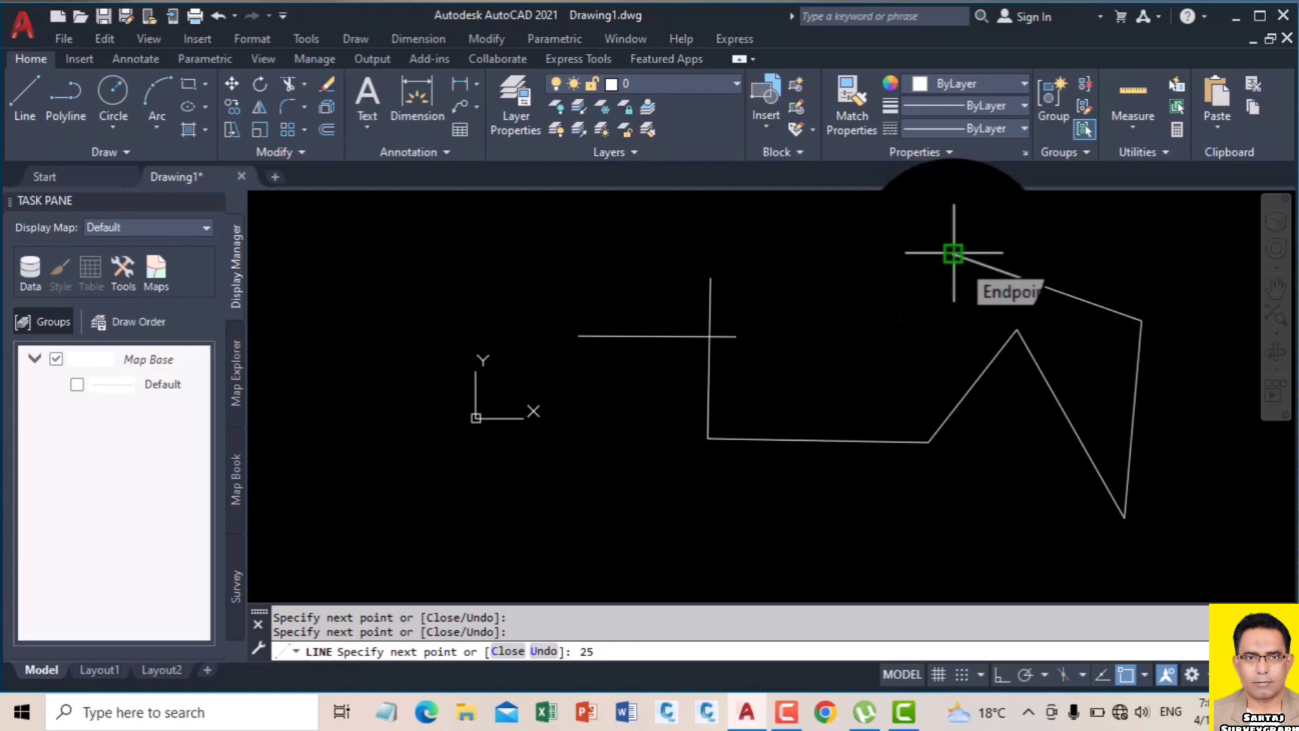
click(953, 255)
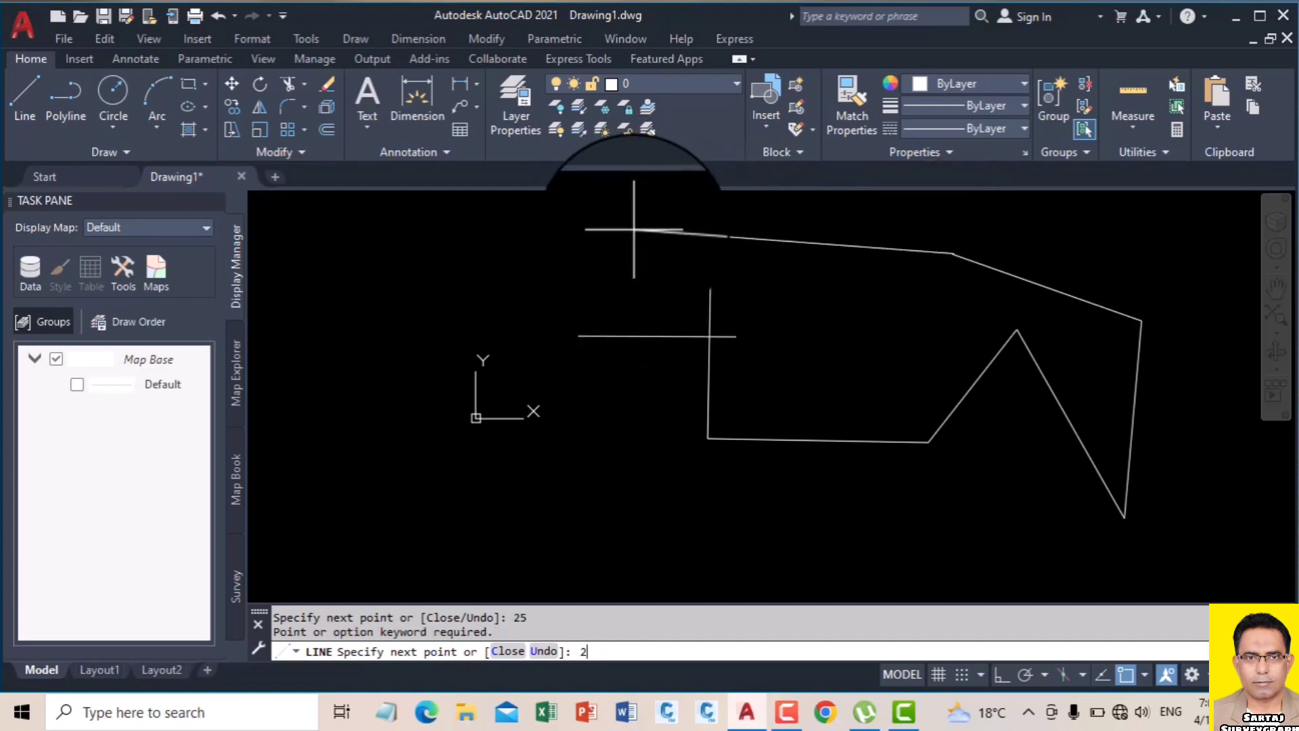
text(2)
key(Return)
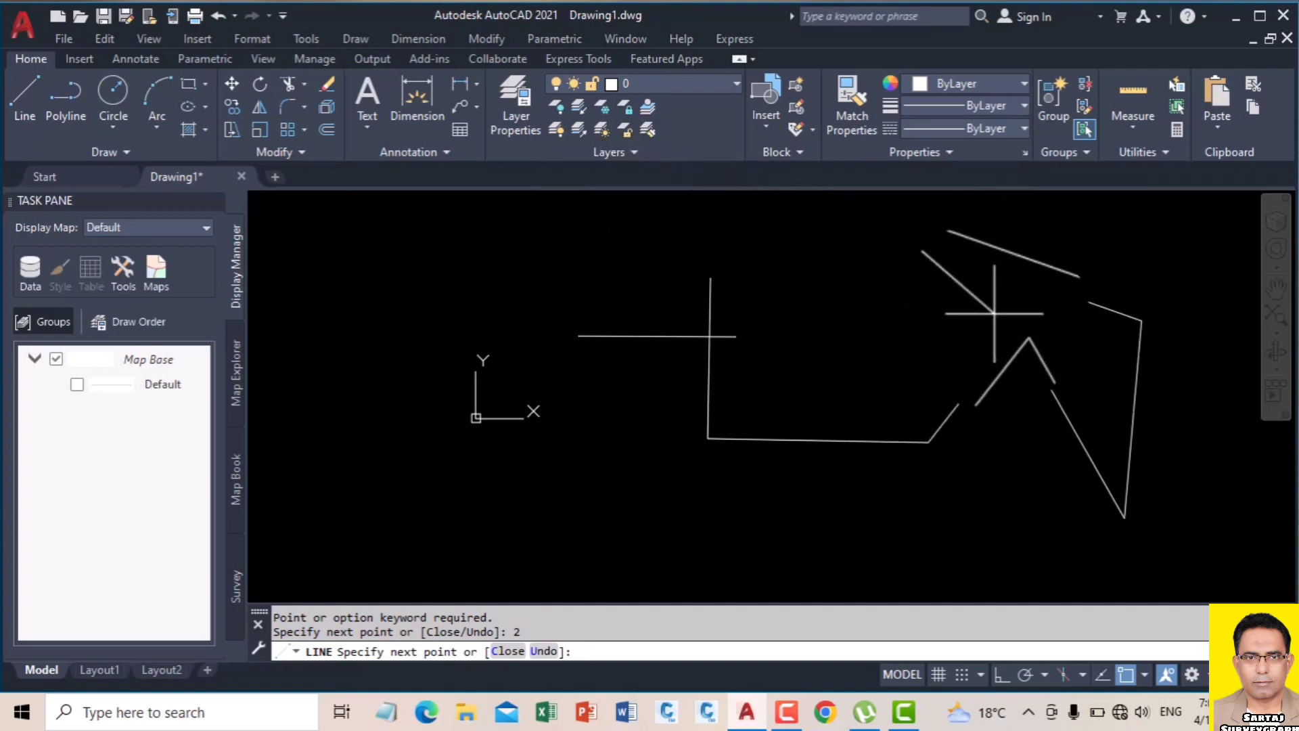
key(Escape)
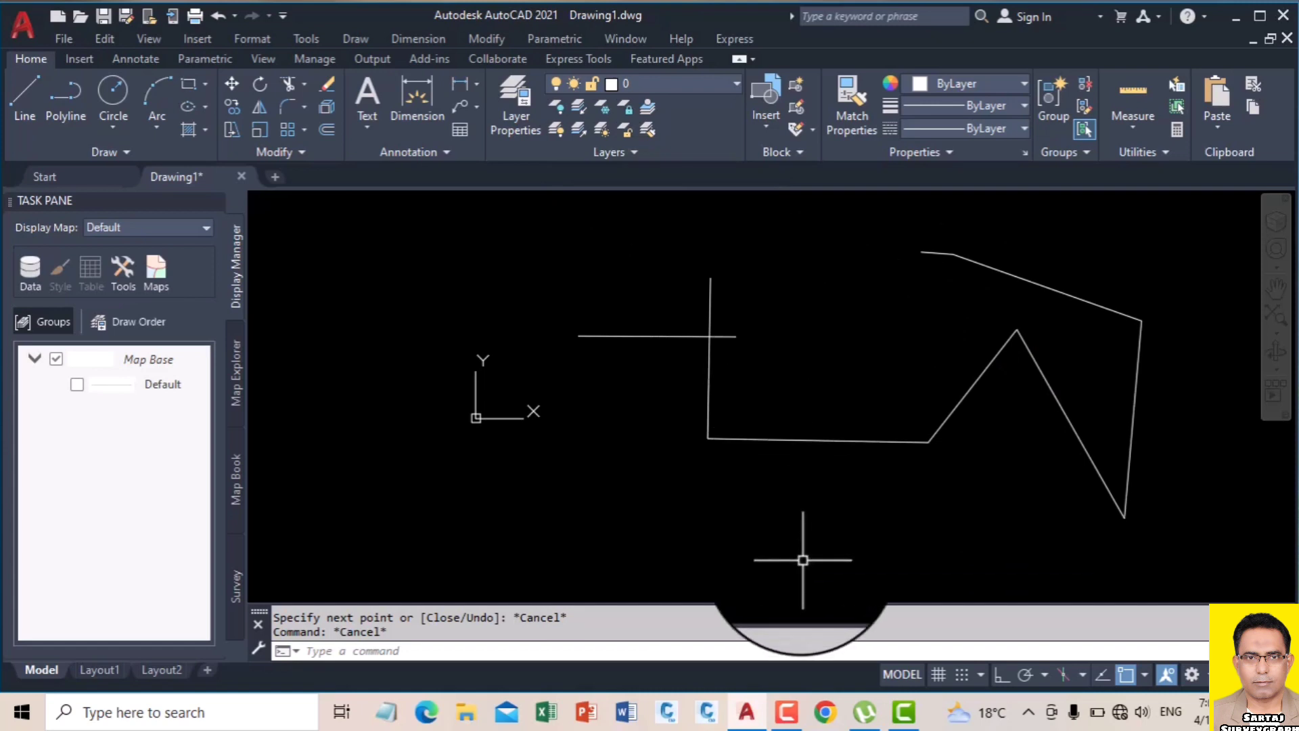
Open the object snap settings with the OS command and close them.
mouse_move(784, 716)
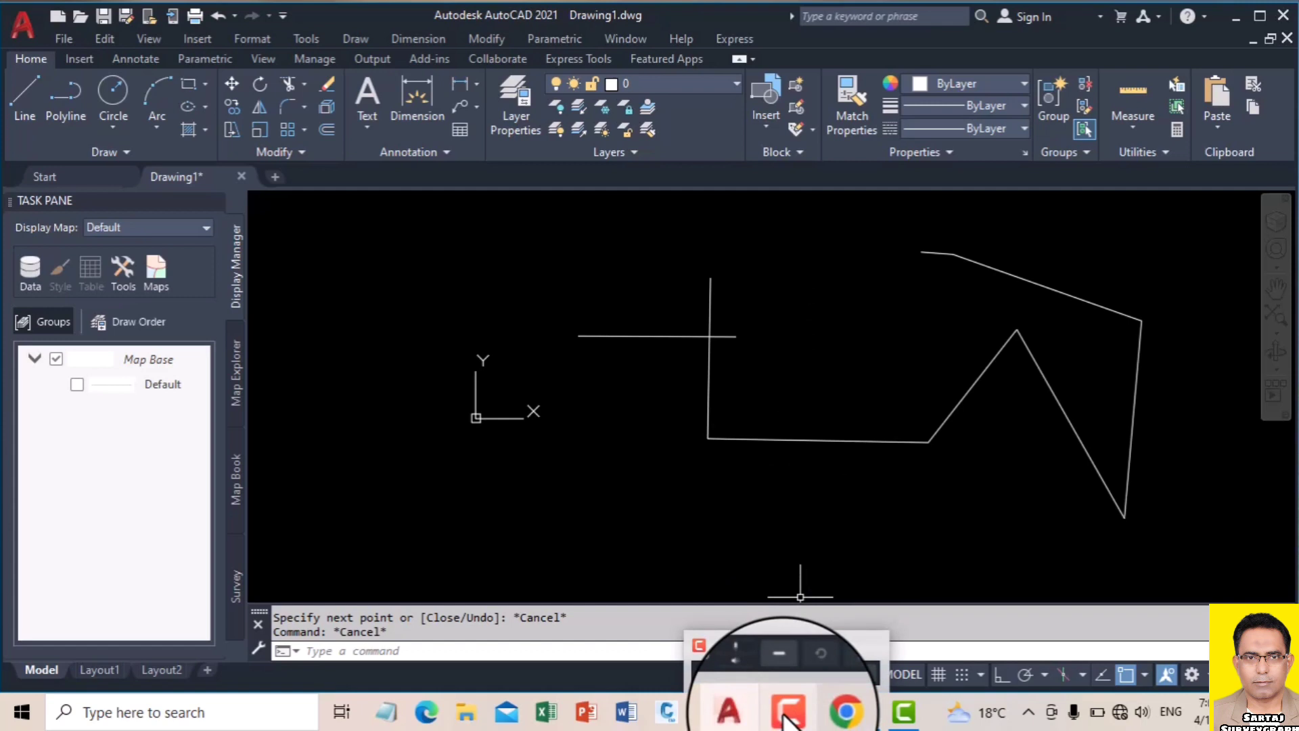
text(OS)
key(Return)
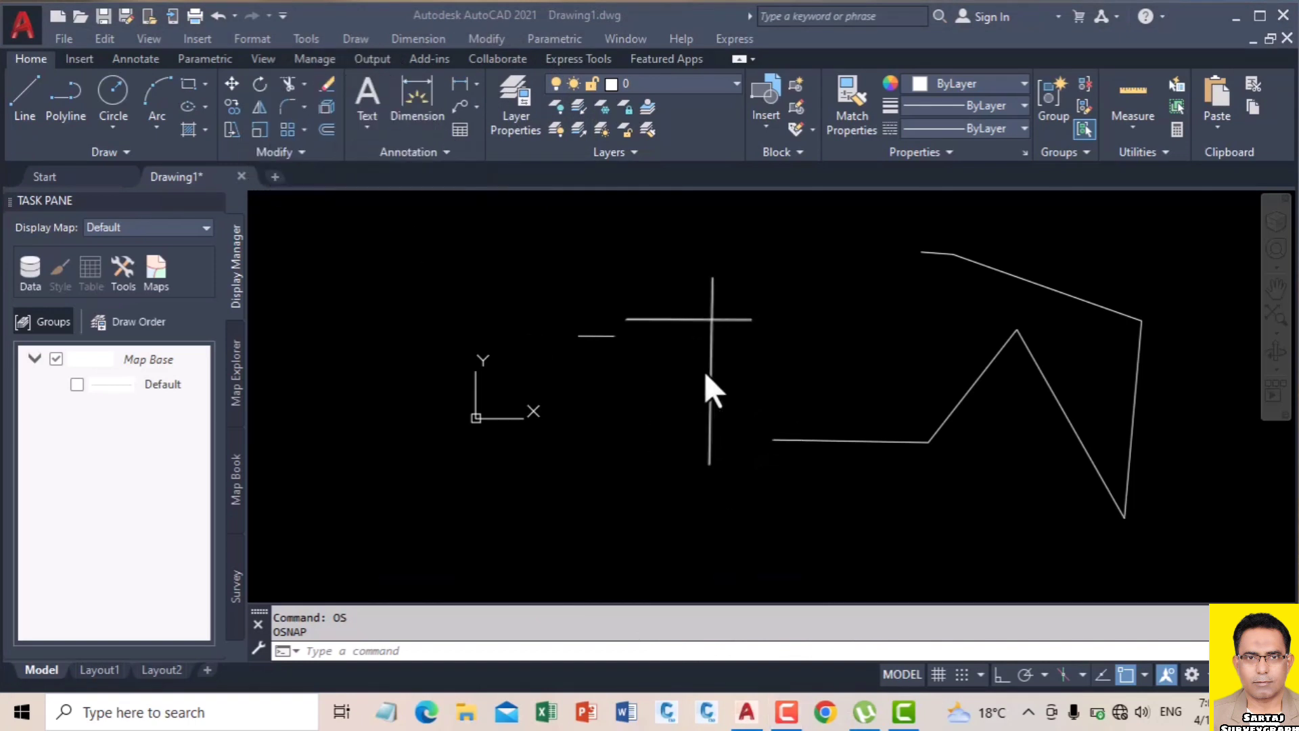
click(866, 327)
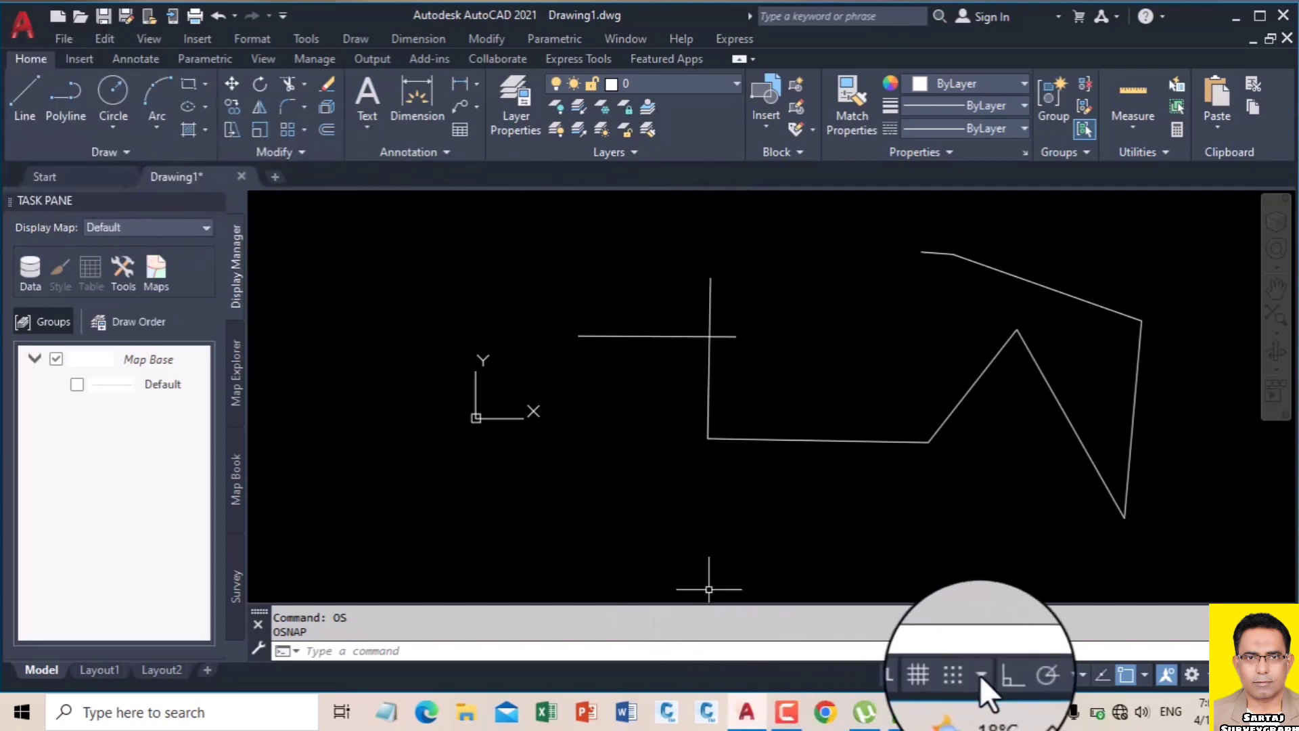
Turn object snap off and draw a nearly horizontal line leftward from close to the vertical line's upper end.
click(1065, 676)
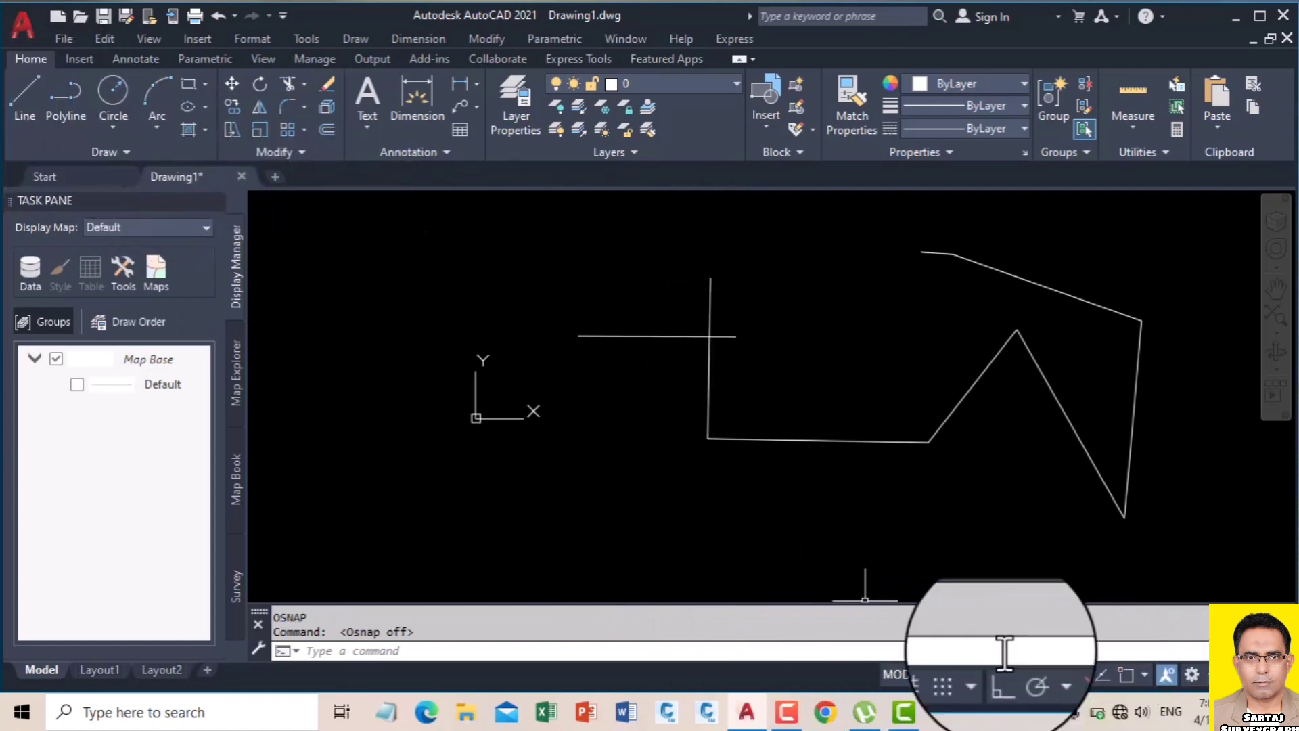
click(34, 96)
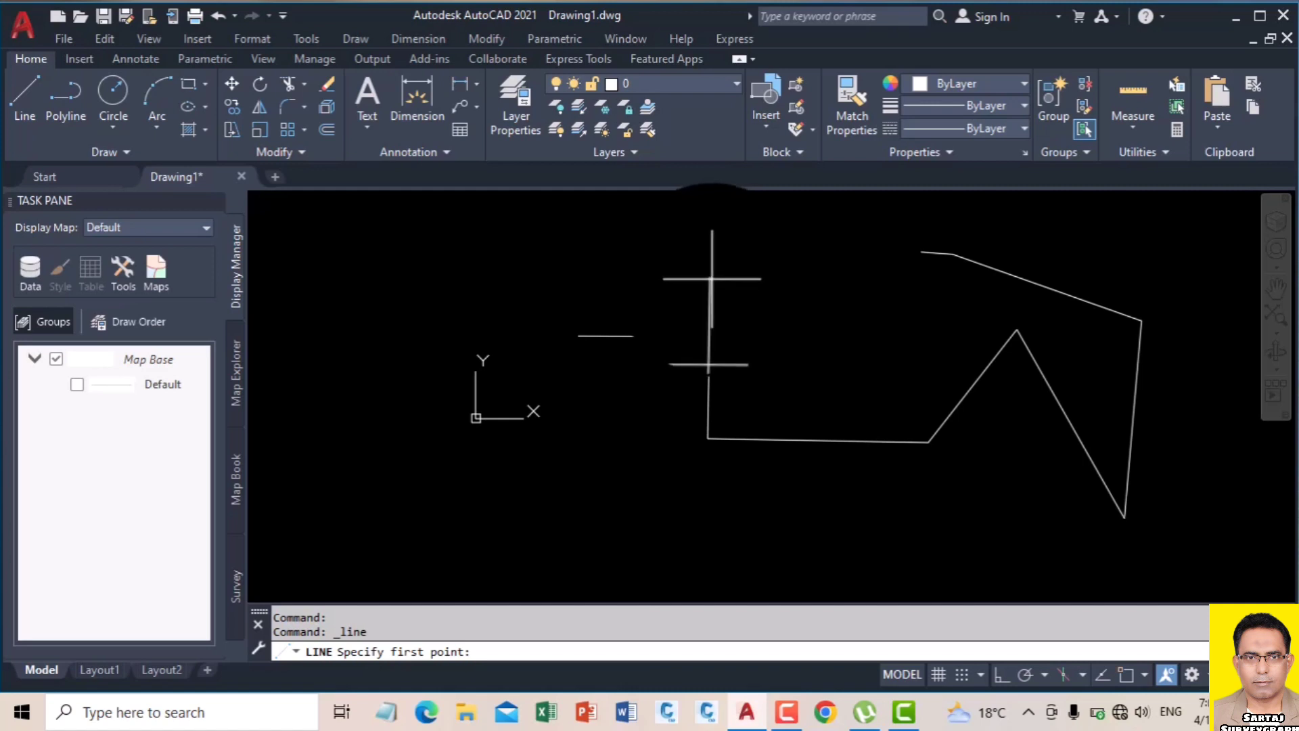
click(710, 278)
click(451, 288)
key(Escape)
Dismiss the battery notice and examine closely whether the unsnapped line meets the vertical line's upper end.
scroll(731, 285, up, 2)
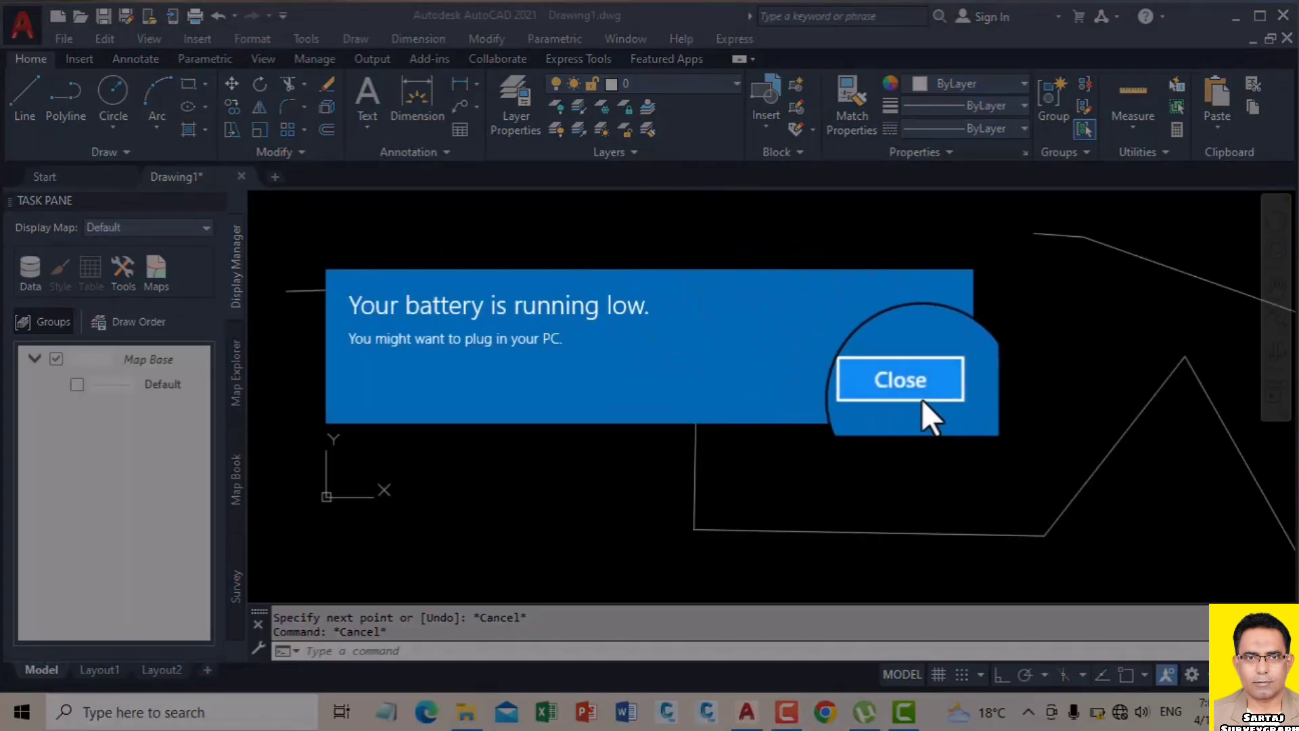
click(883, 379)
scroll(724, 290, up, 4)
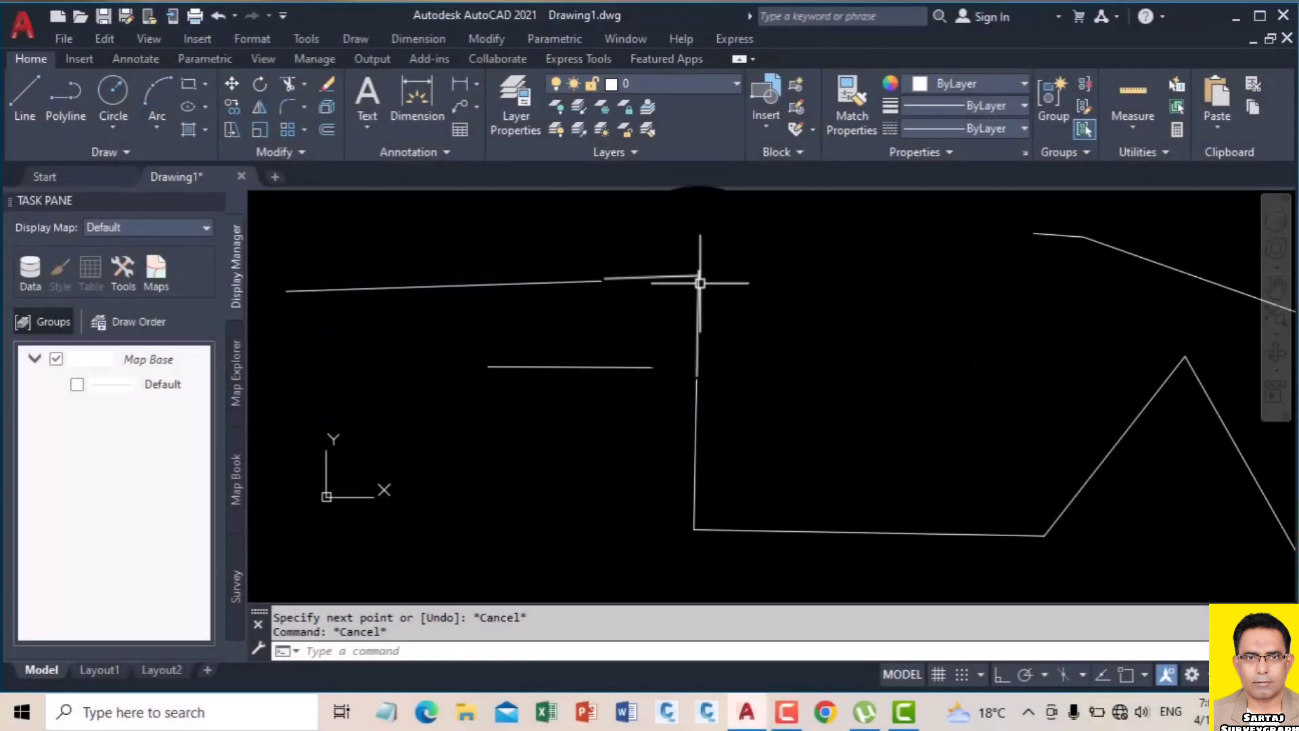
mouse_move(686, 265)
middle_down()
mouse_move(693, 312)
mouse_move(751, 399)
middle_up()
scroll(693, 364, up, 2)
scroll(739, 391, up, 4)
scroll(695, 310, up, 5)
scroll(735, 338, down, 5)
scroll(744, 338, down, 3)
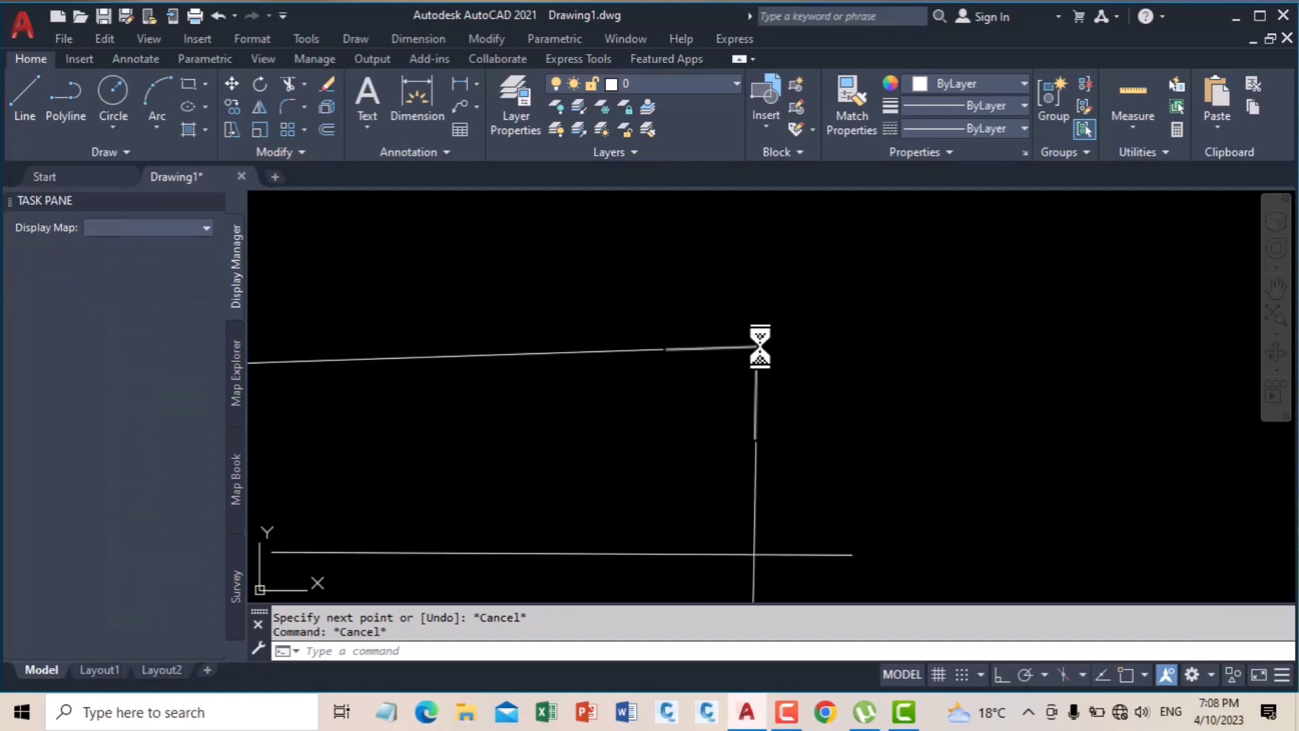
scroll(690, 352, down, 3)
Erase the line drawn without snapping, and toggle object snap on and back off.
click(663, 347)
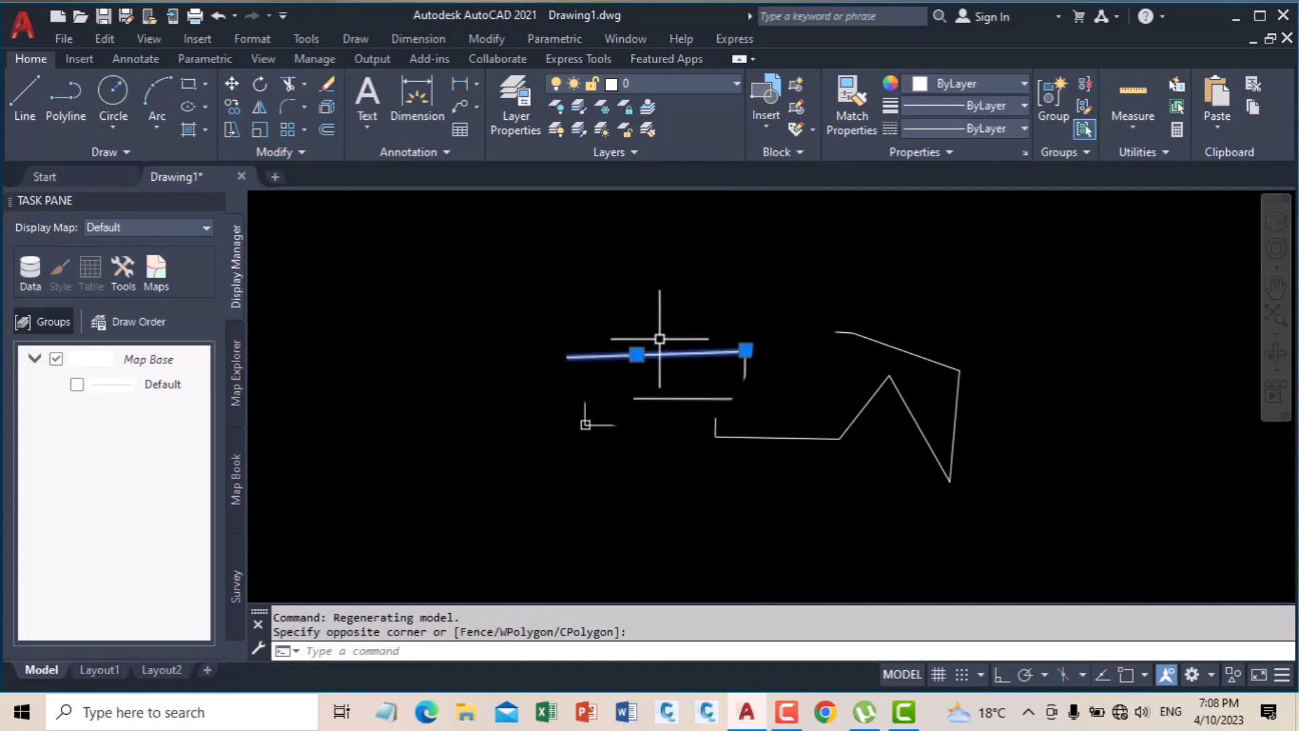
key(Delete)
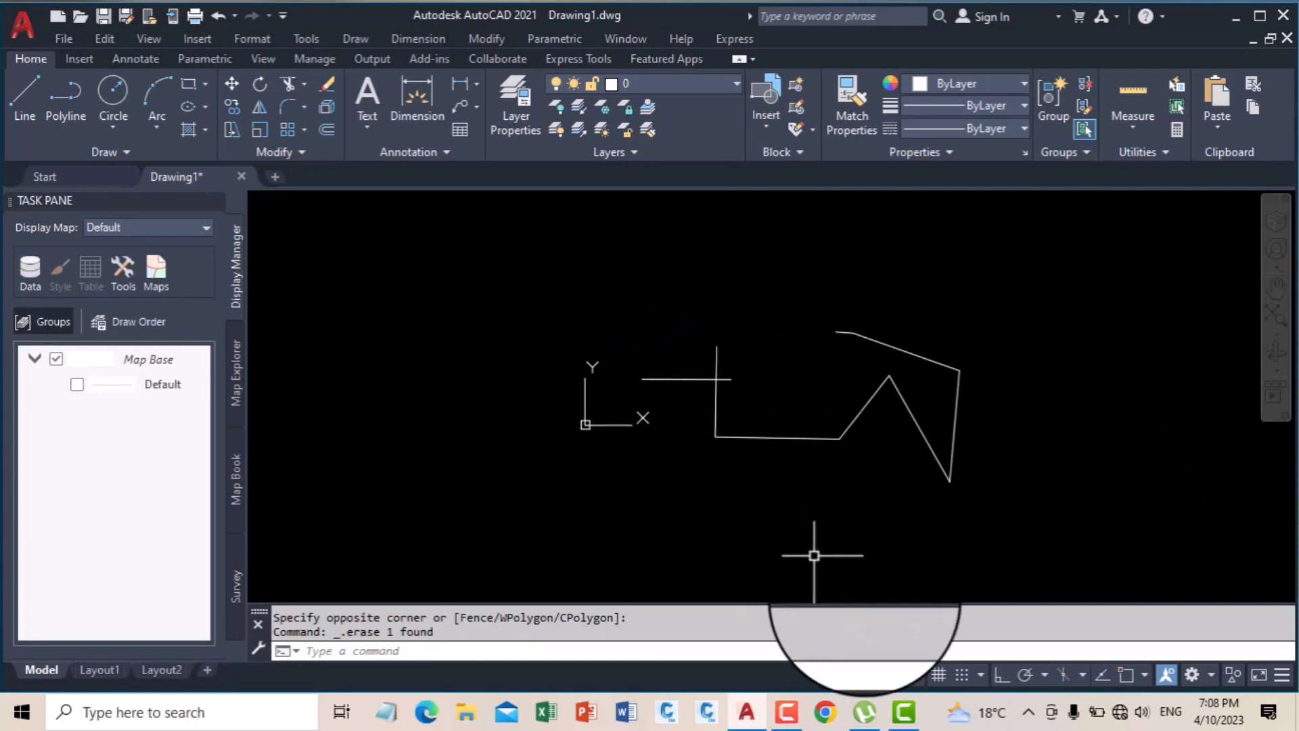
click(1126, 674)
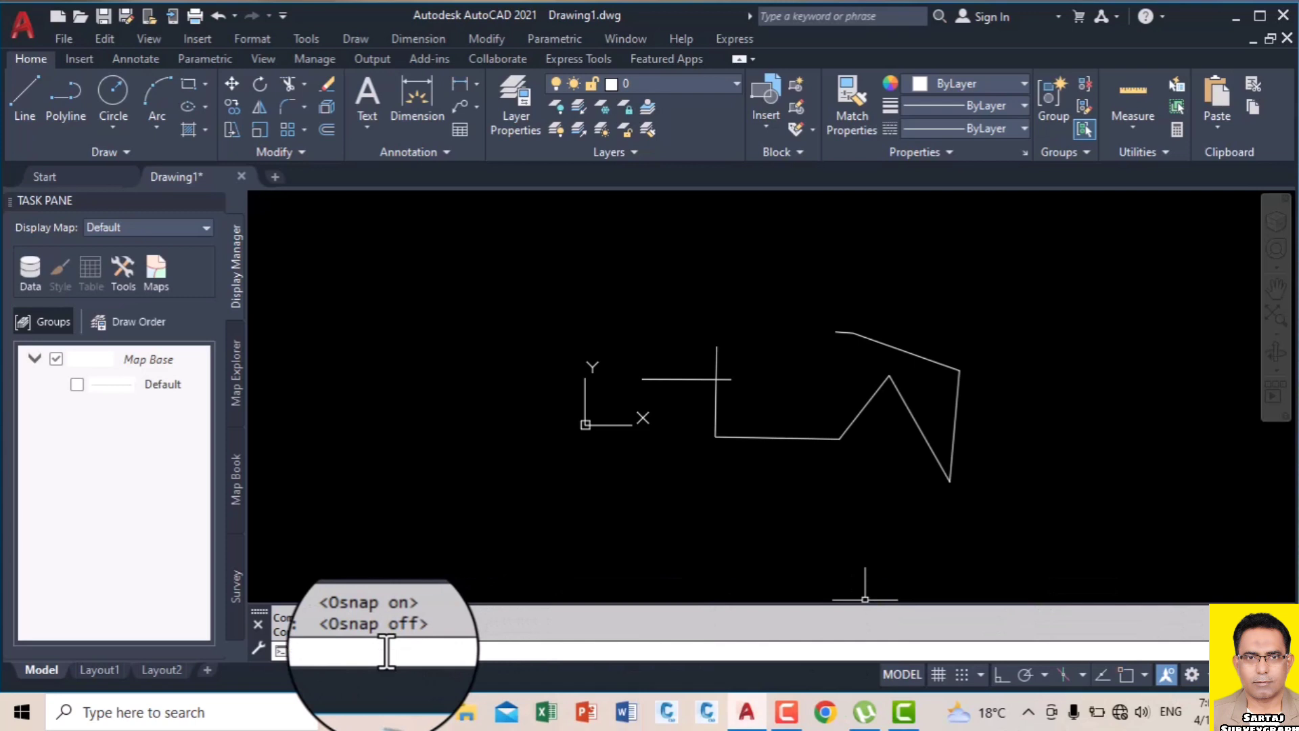
Run the OS command to view the available object snap modes in Drafting Settings, and close the dialog.
text(os)
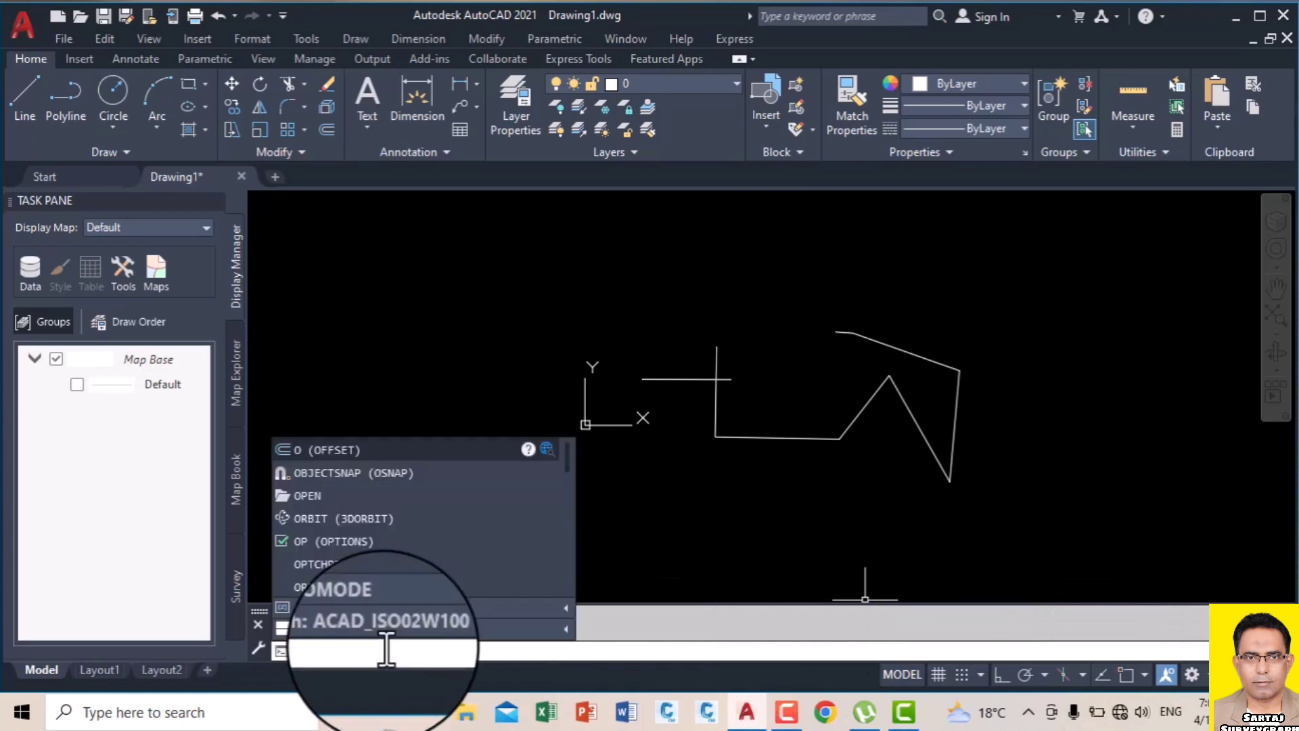
key(F3)
key(Return)
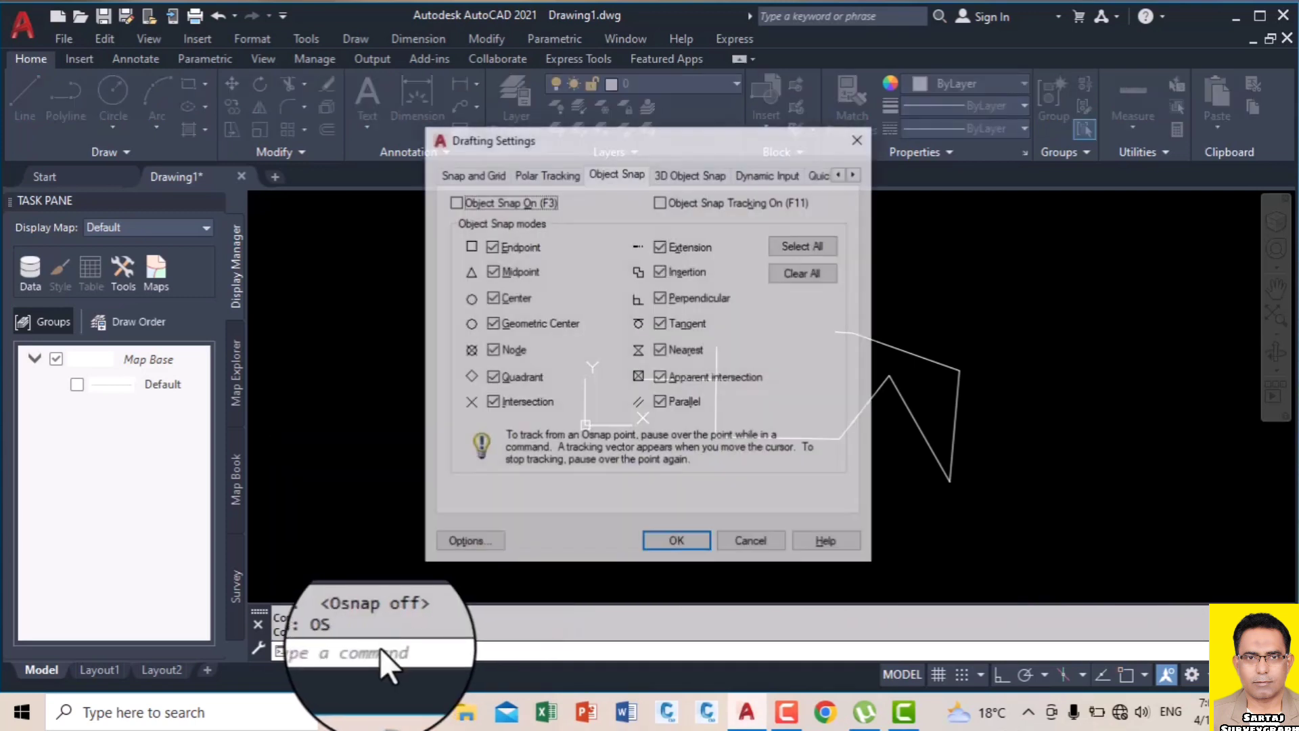
click(846, 131)
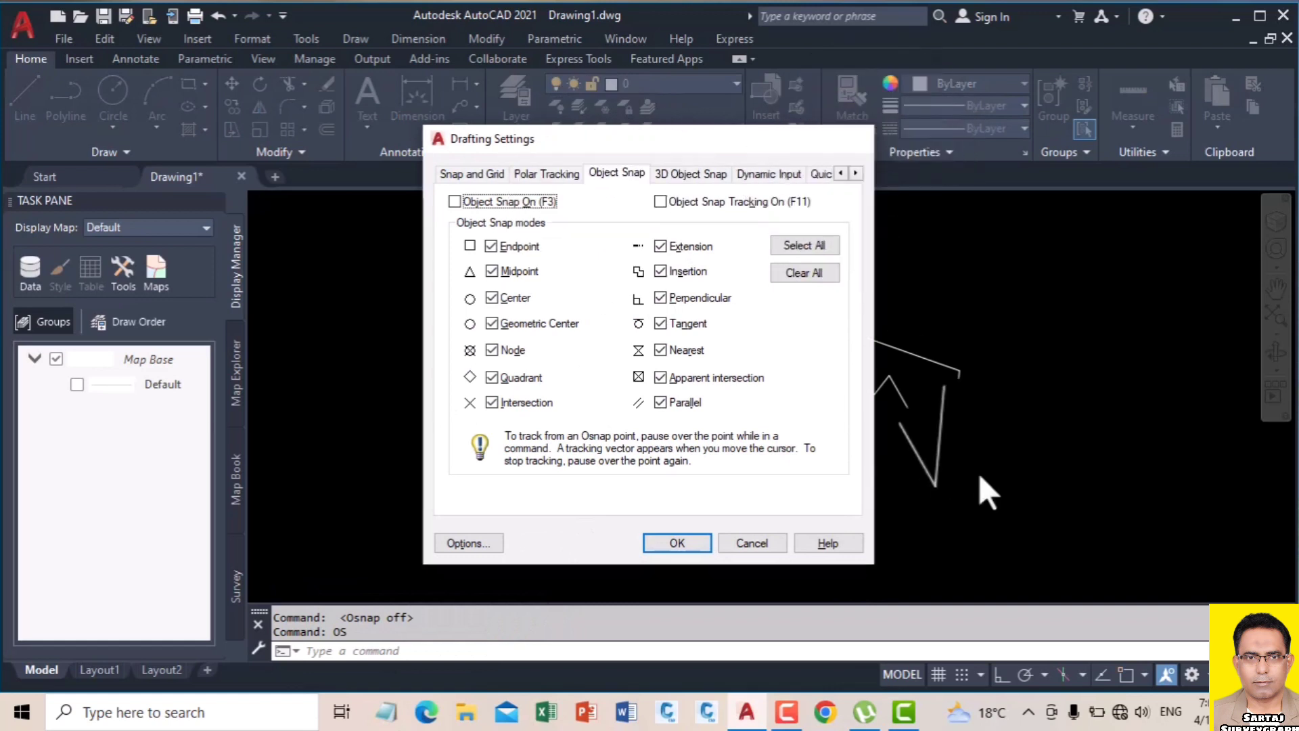
Clear all object snap modes in the object snap settings, enable only Endpoint, Midpoint and Nearest, and apply them.
click(1144, 675)
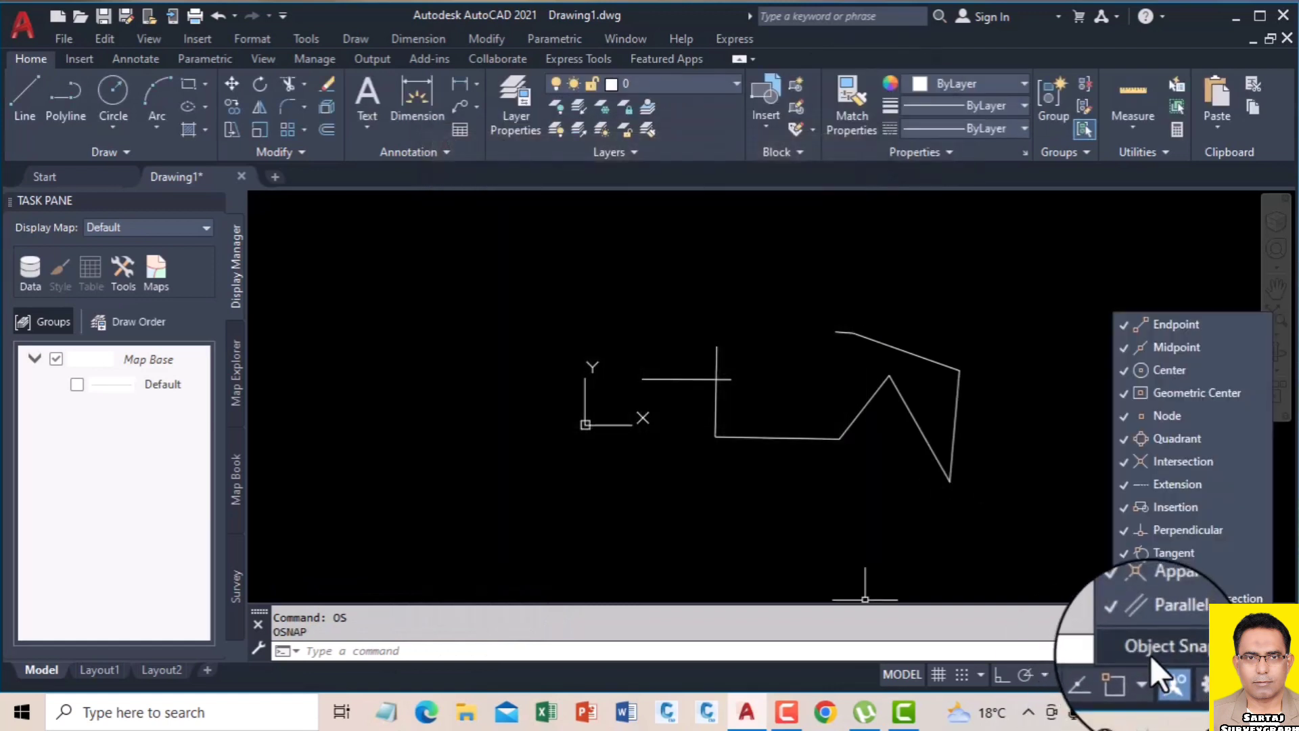
click(1151, 652)
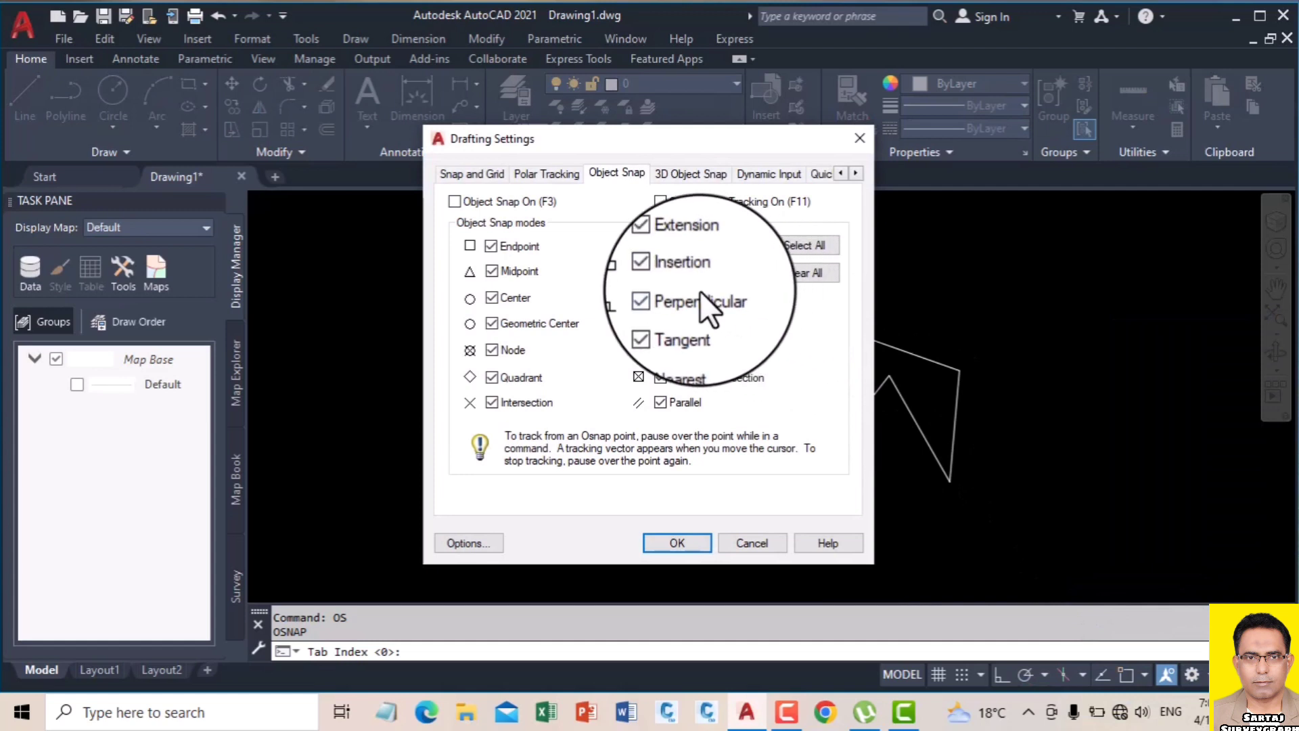
click(805, 271)
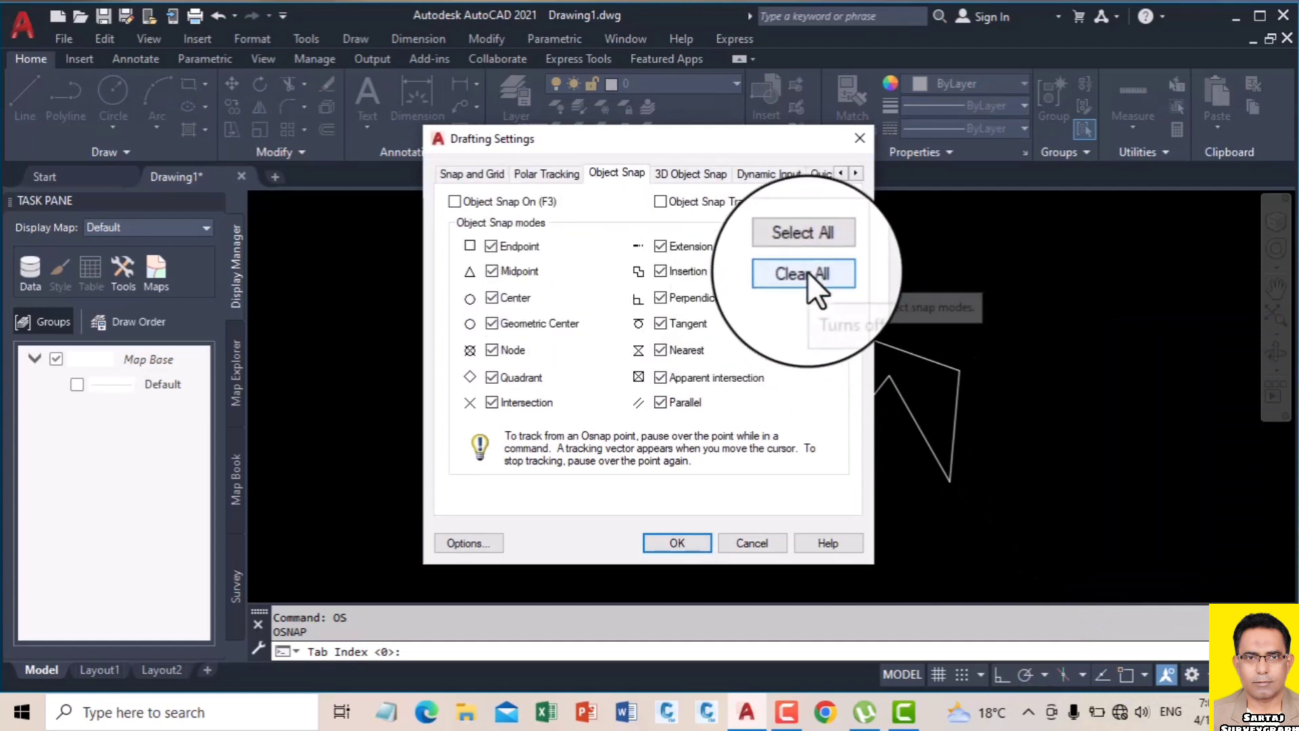
click(494, 245)
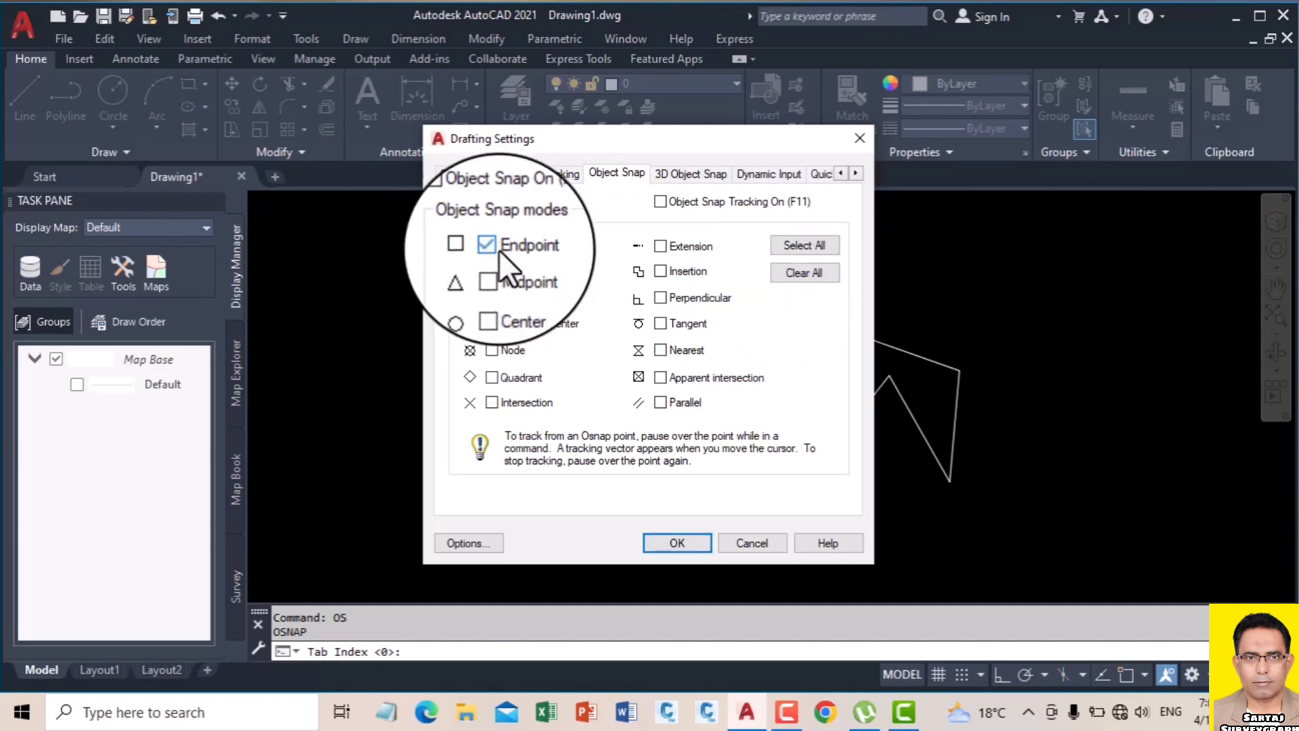
click(493, 271)
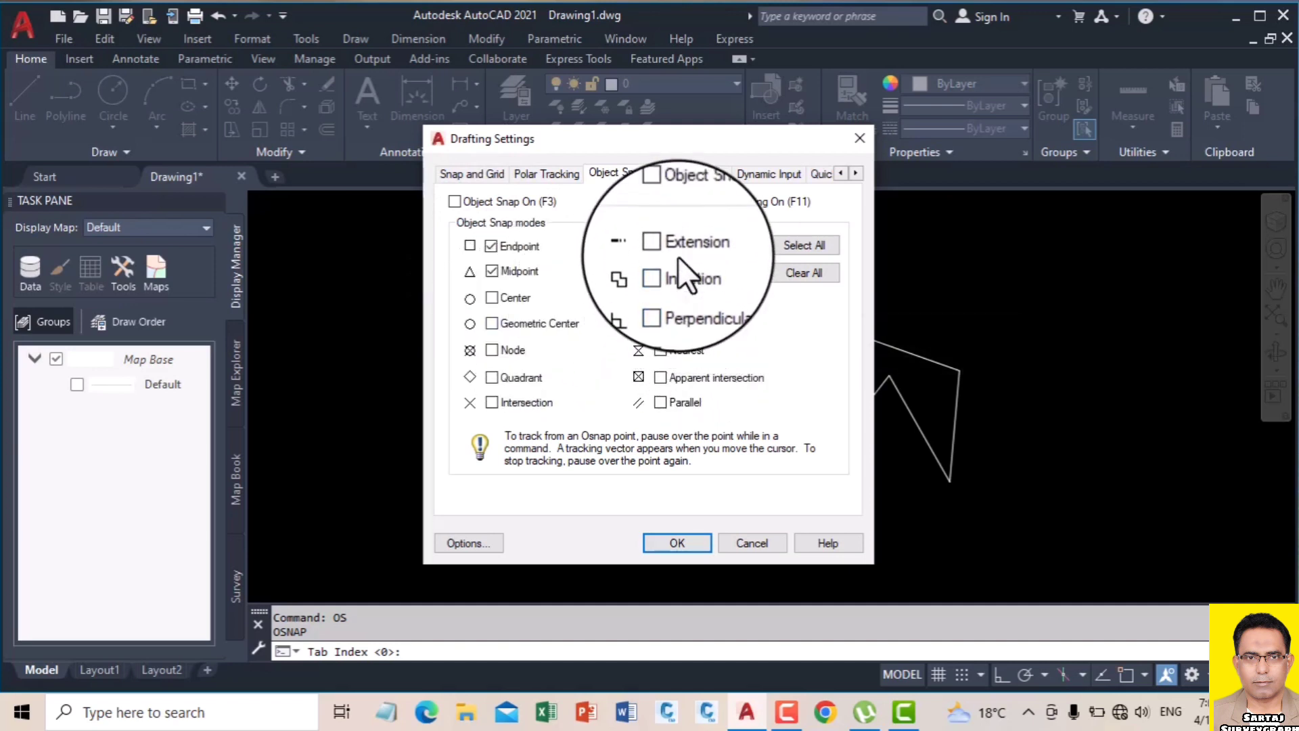
click(660, 349)
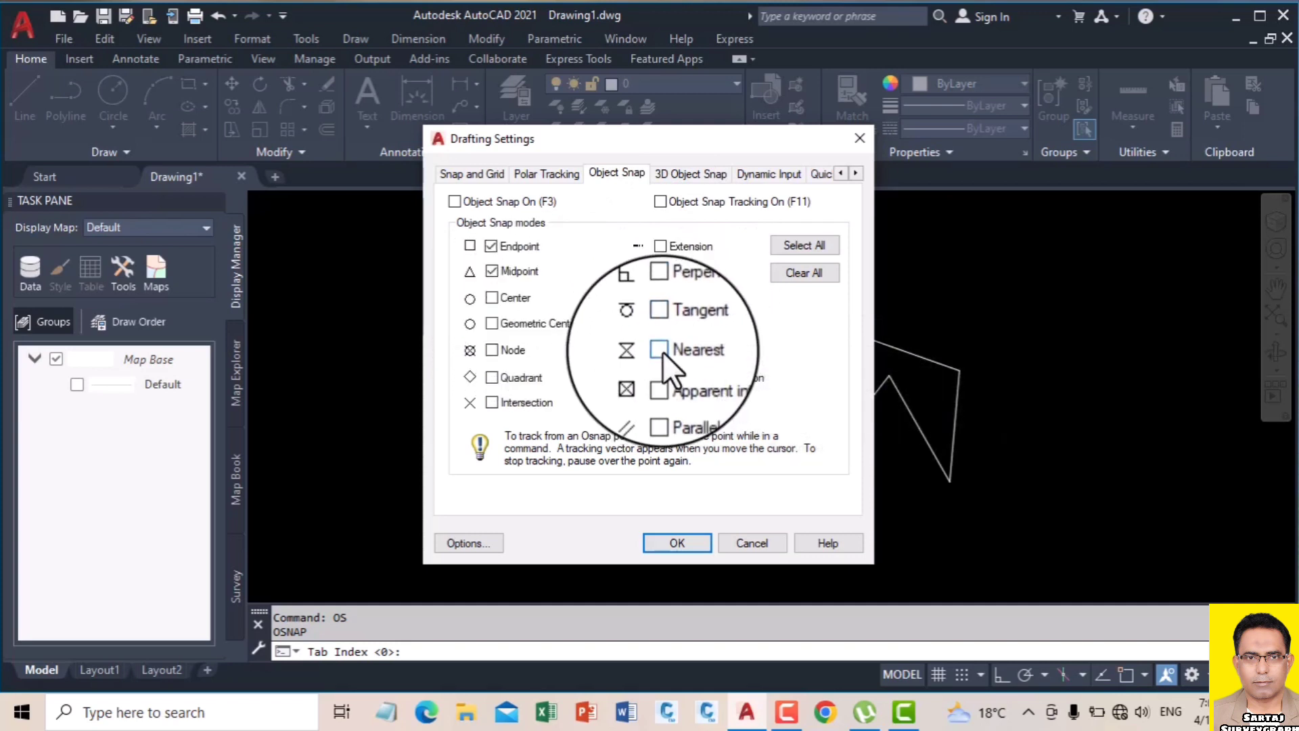
click(680, 542)
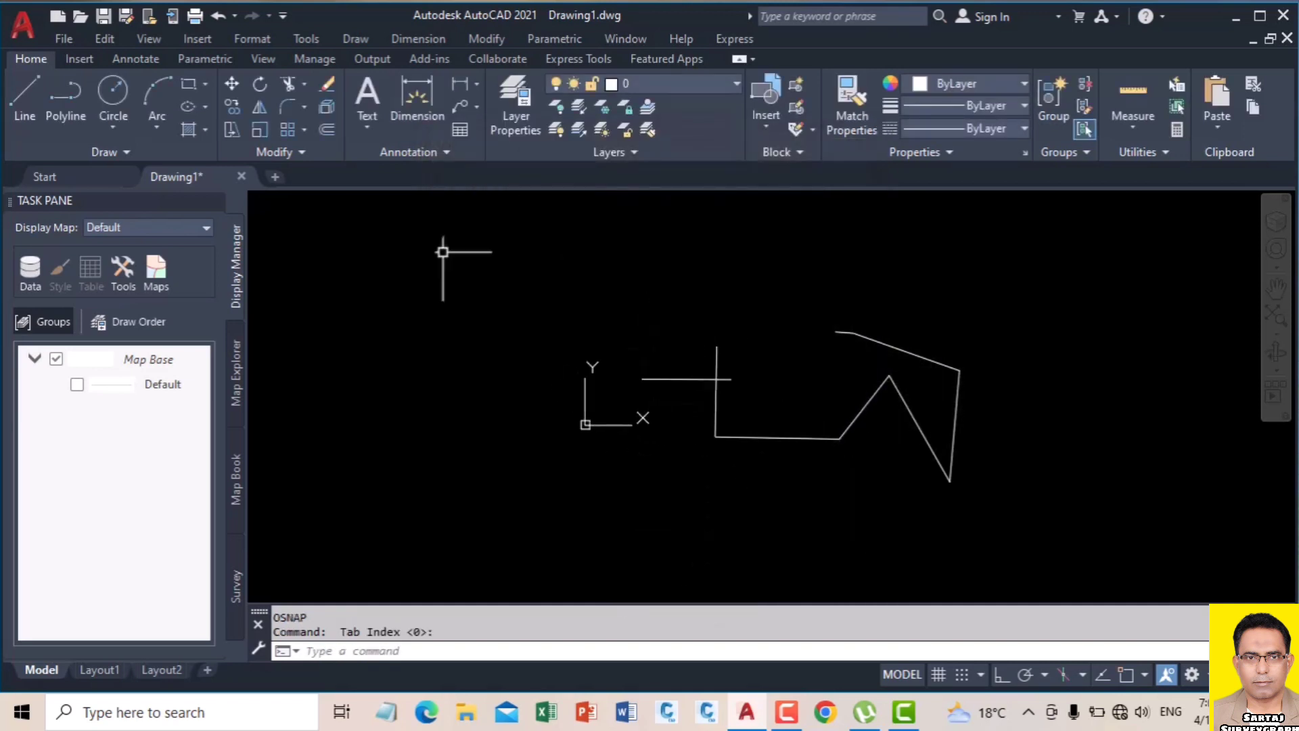
Turn object snap on and draw a nearly horizontal line leftward from the vertical line's upper endpoint.
key(Escape)
key(Escape)
click(28, 92)
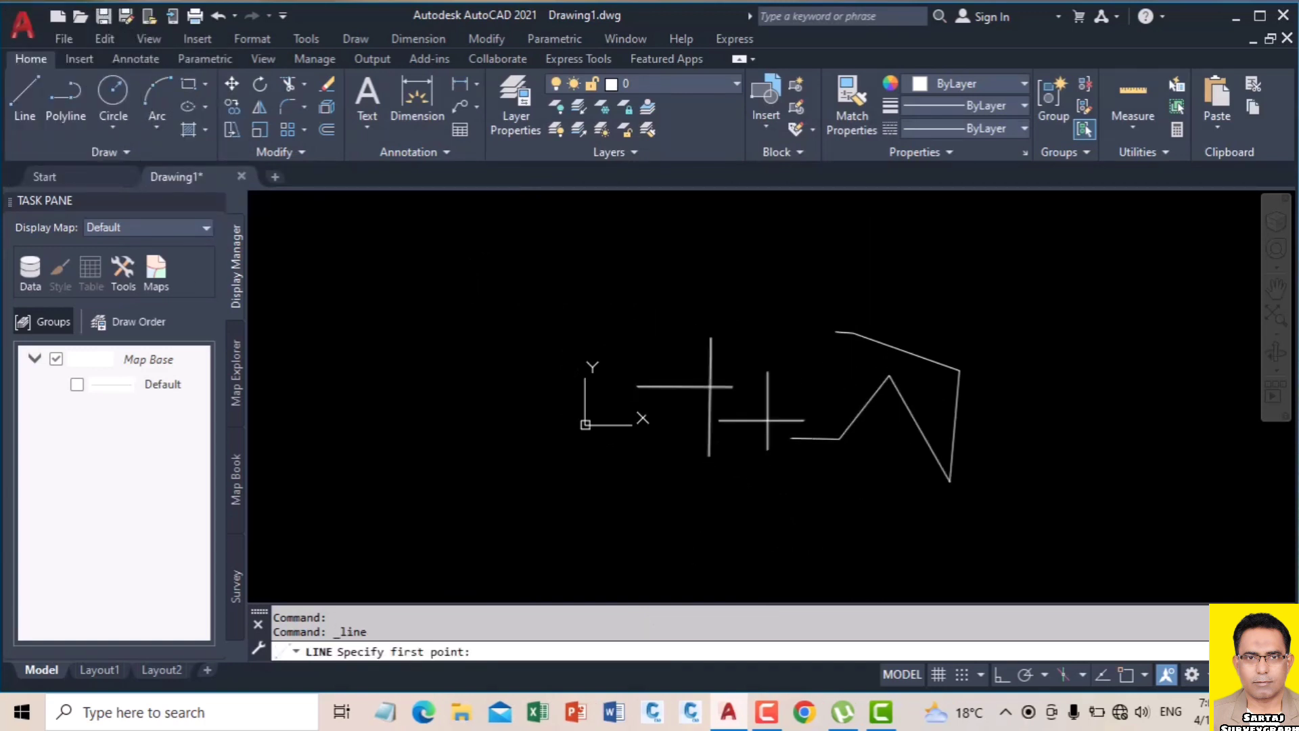
click(1127, 676)
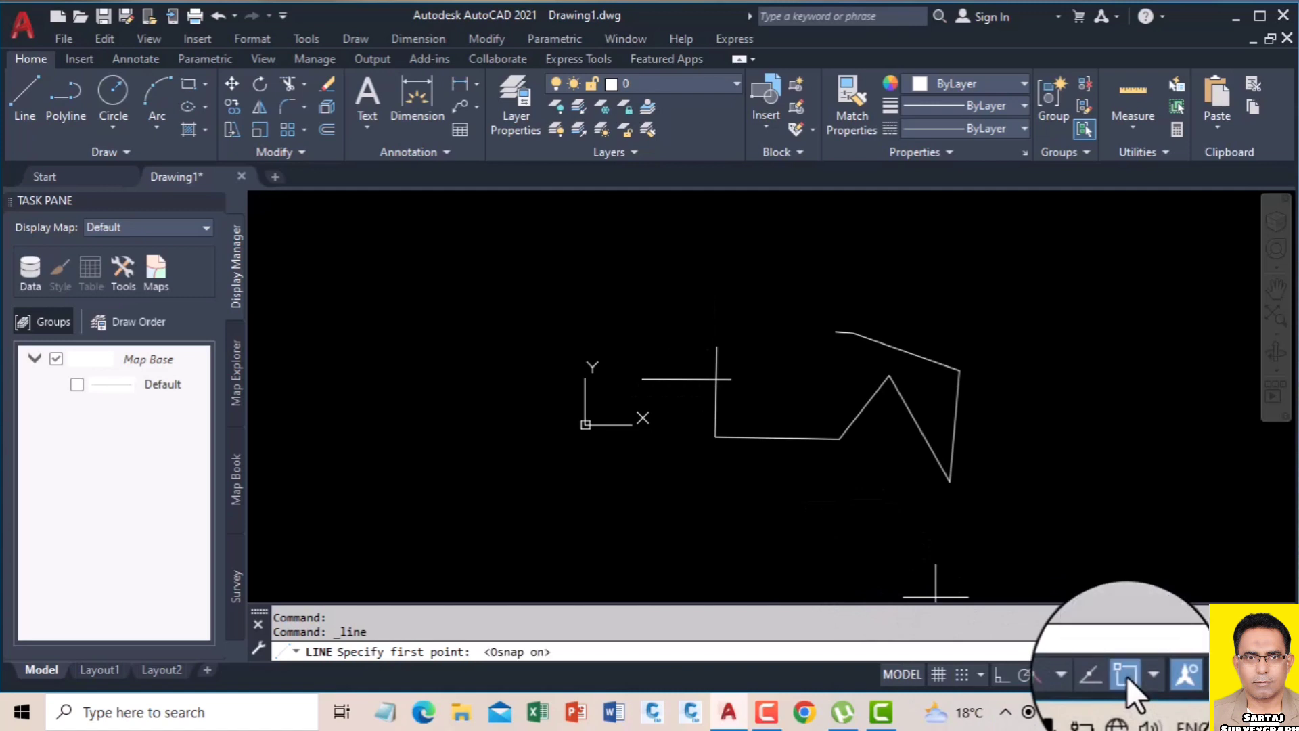
click(718, 343)
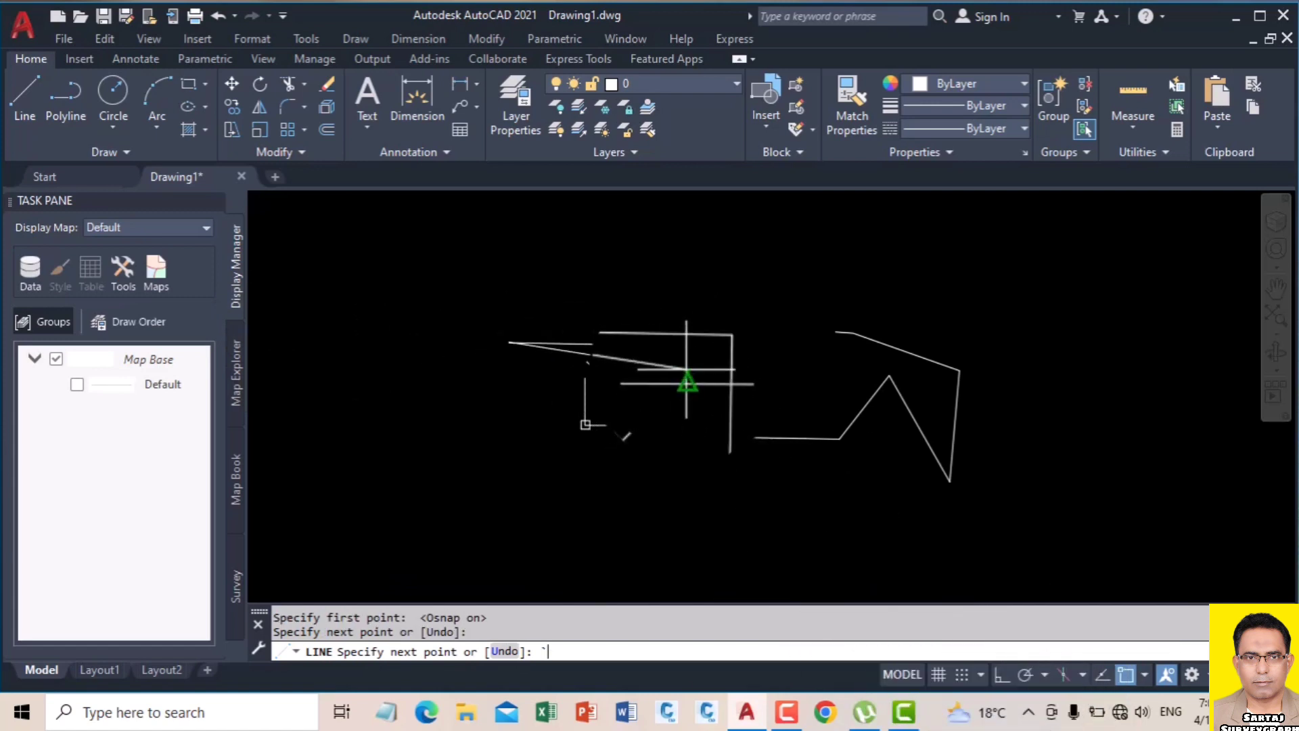
key(Escape)
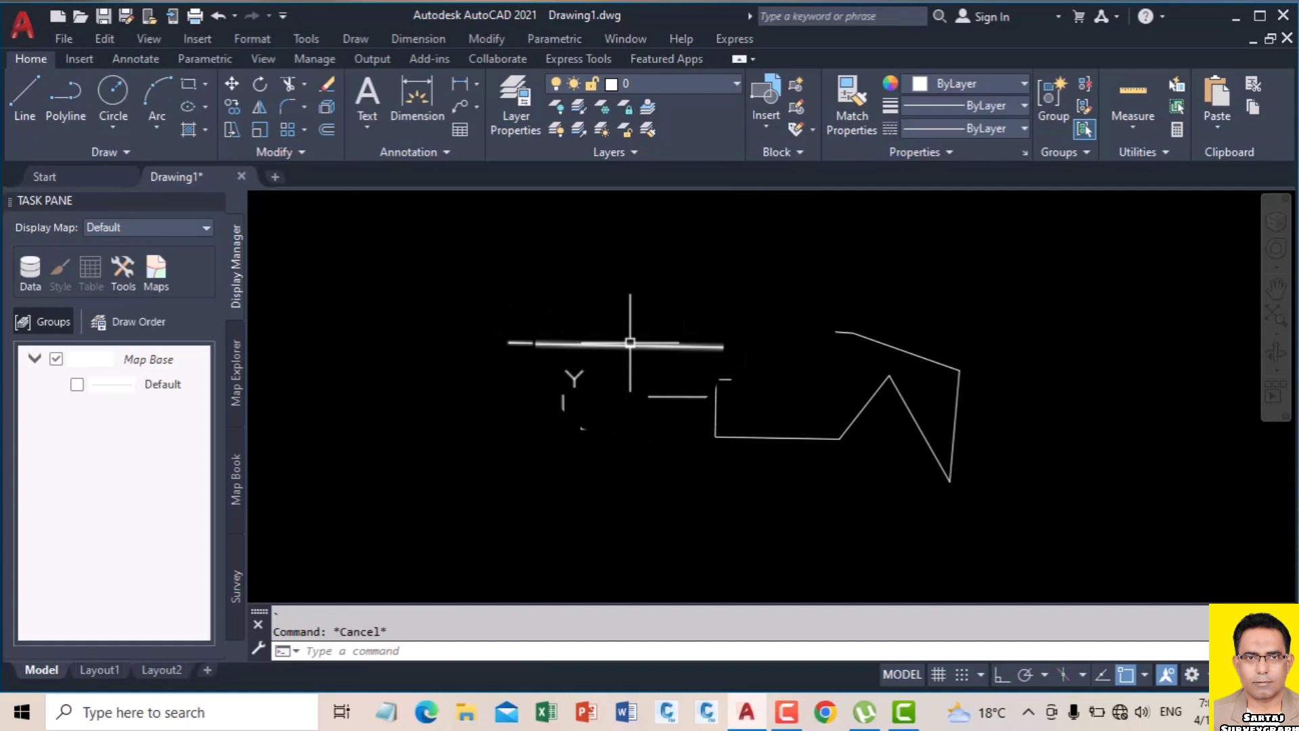
Draw a separate, nearly horizontal line above the existing linework, and select it to inspect its midpoint grip.
click(25, 91)
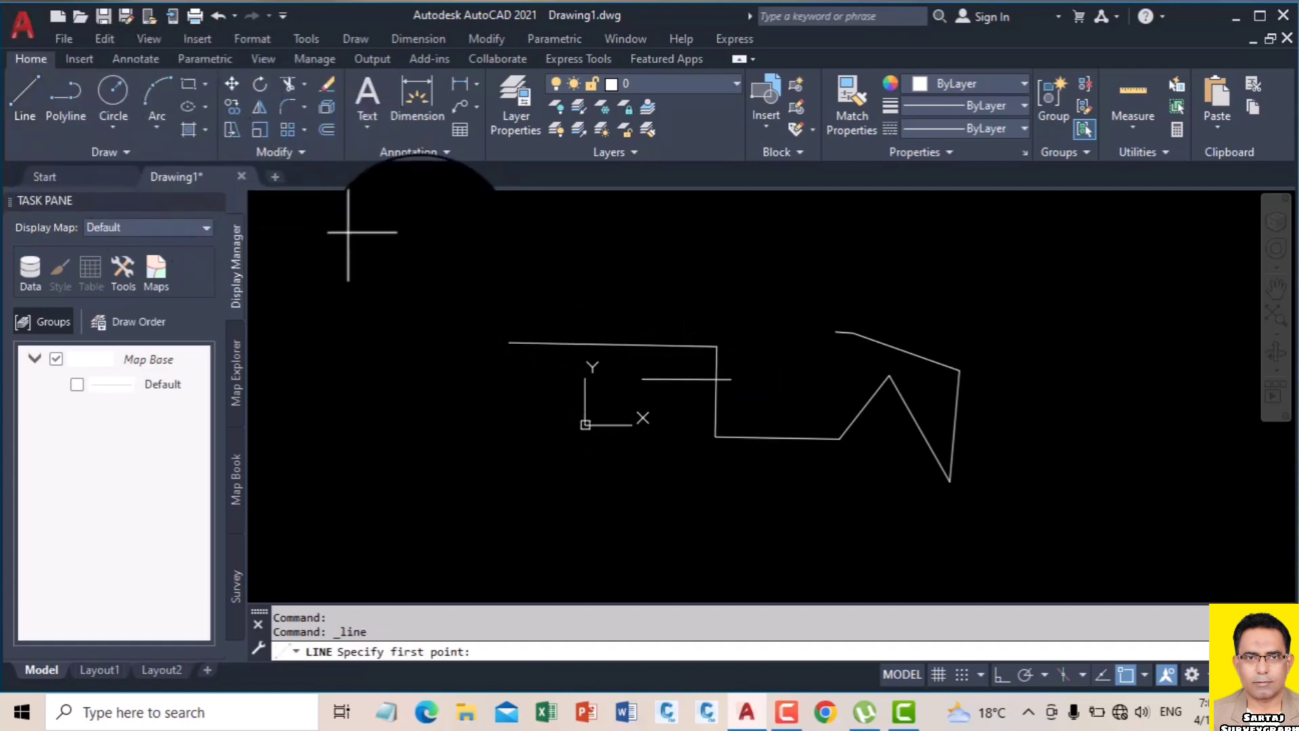
click(468, 258)
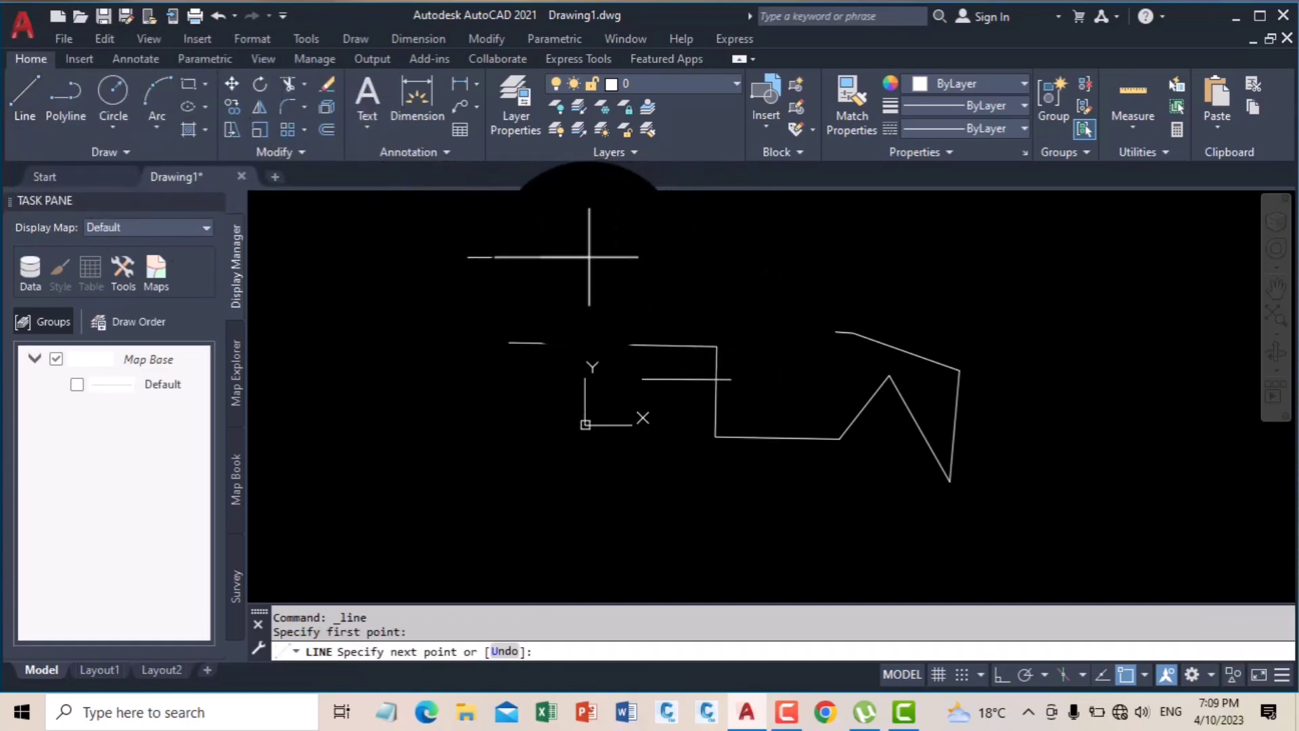
click(619, 254)
key(Escape)
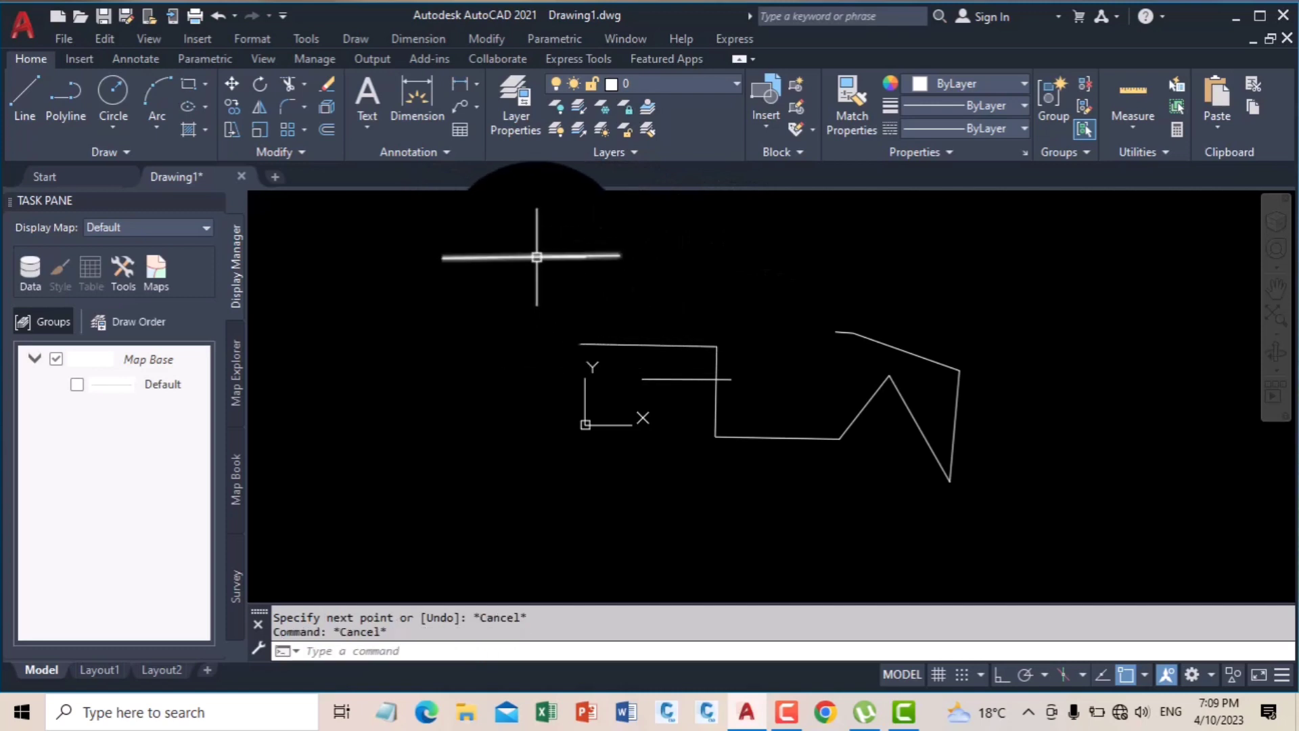
click(537, 257)
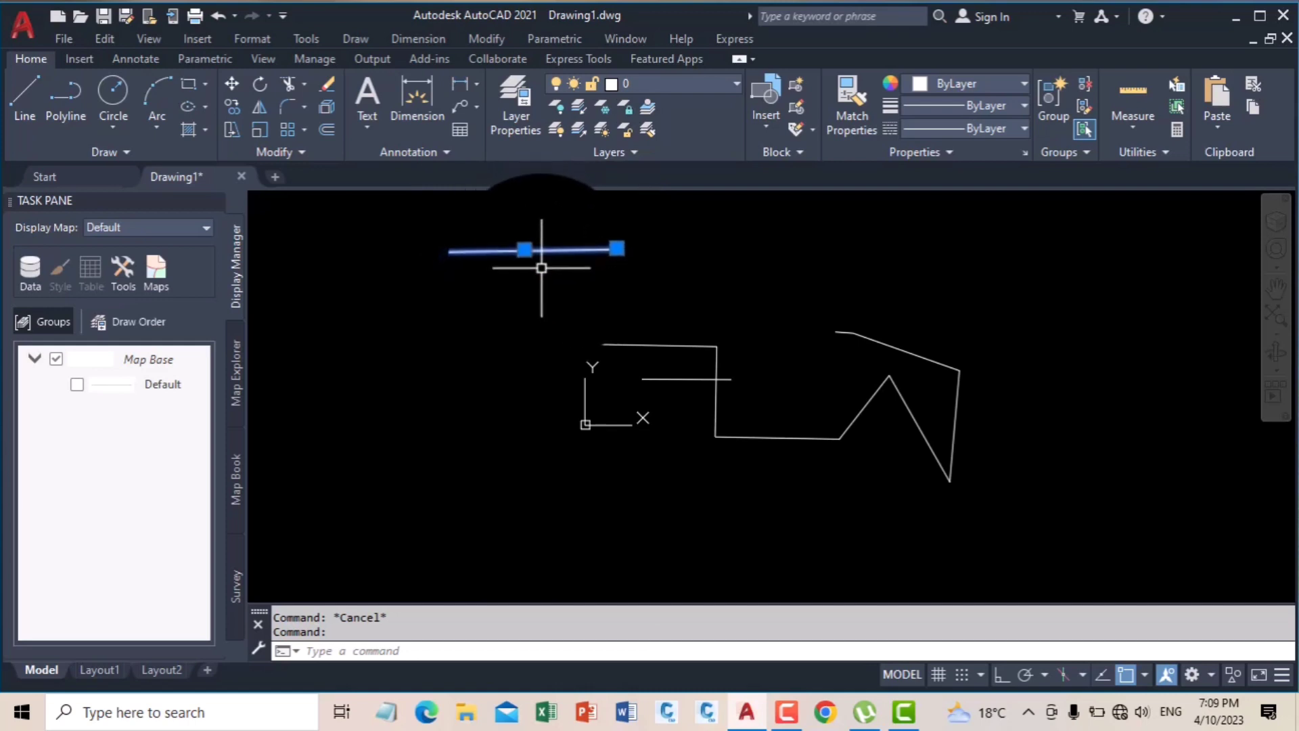
middle_drag(539, 271, 568, 341)
scroll(557, 318, up, 6)
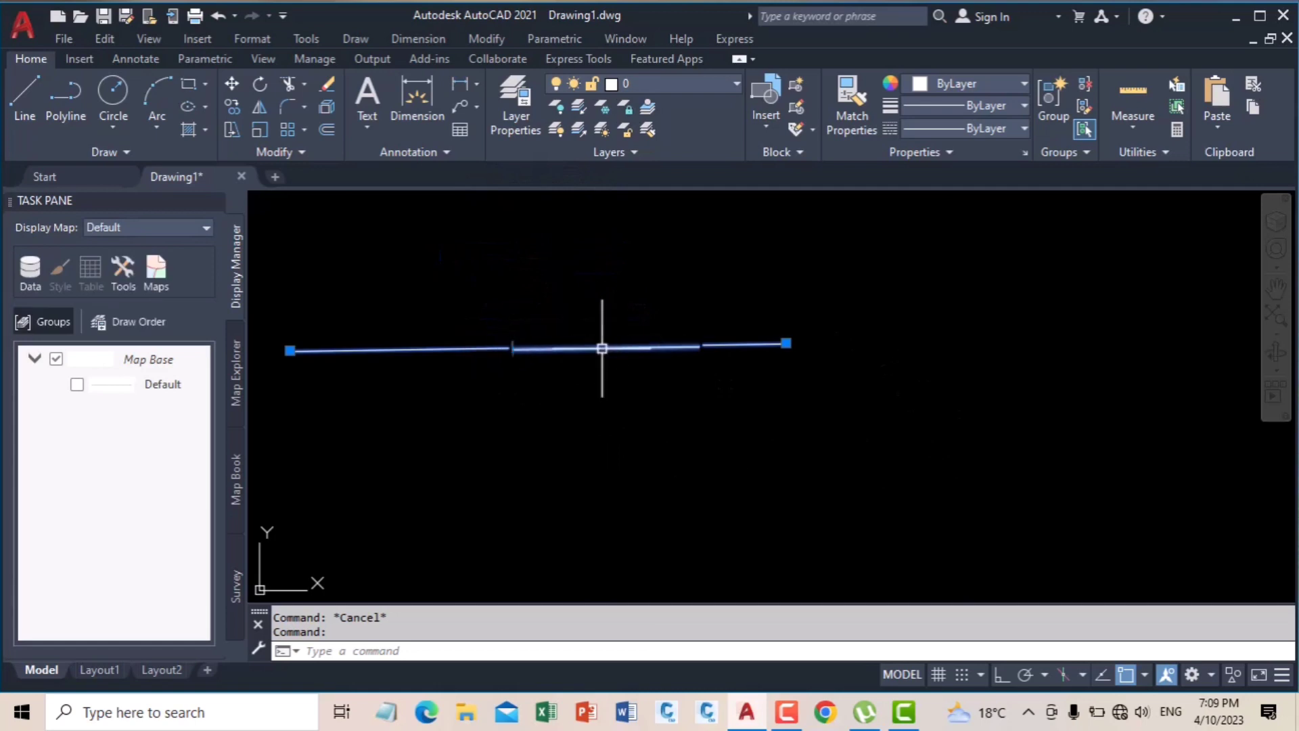
scroll(611, 340, down, 4)
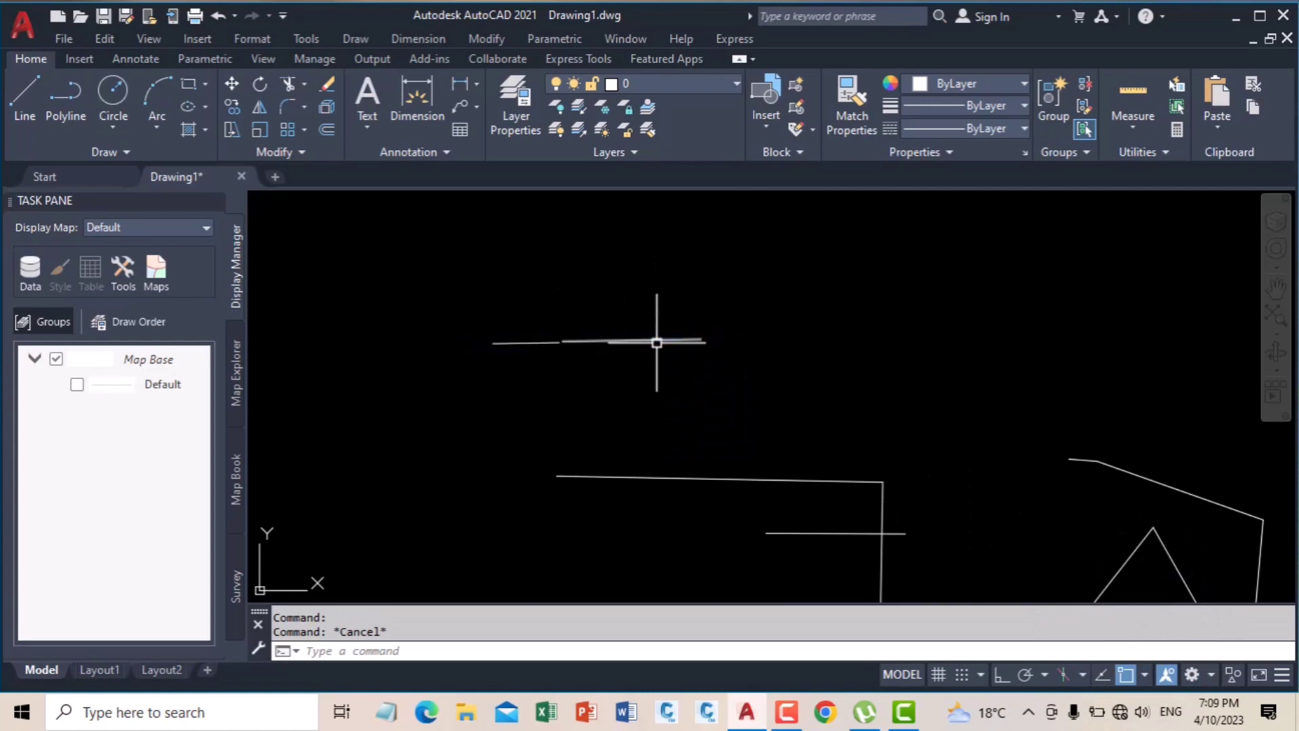
Toggle object snap off and back on, and draw a nearly vertical line upward from the separate upper line's midpoint.
click(25, 94)
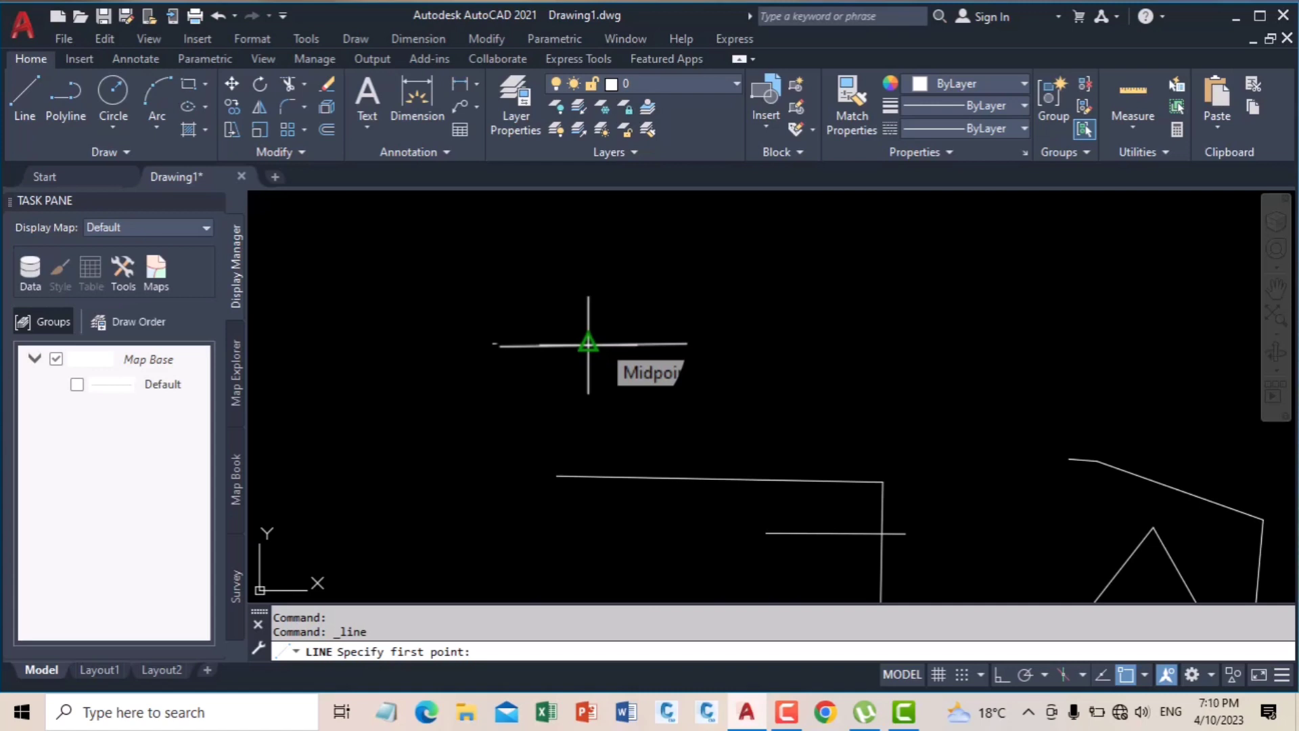
click(1126, 671)
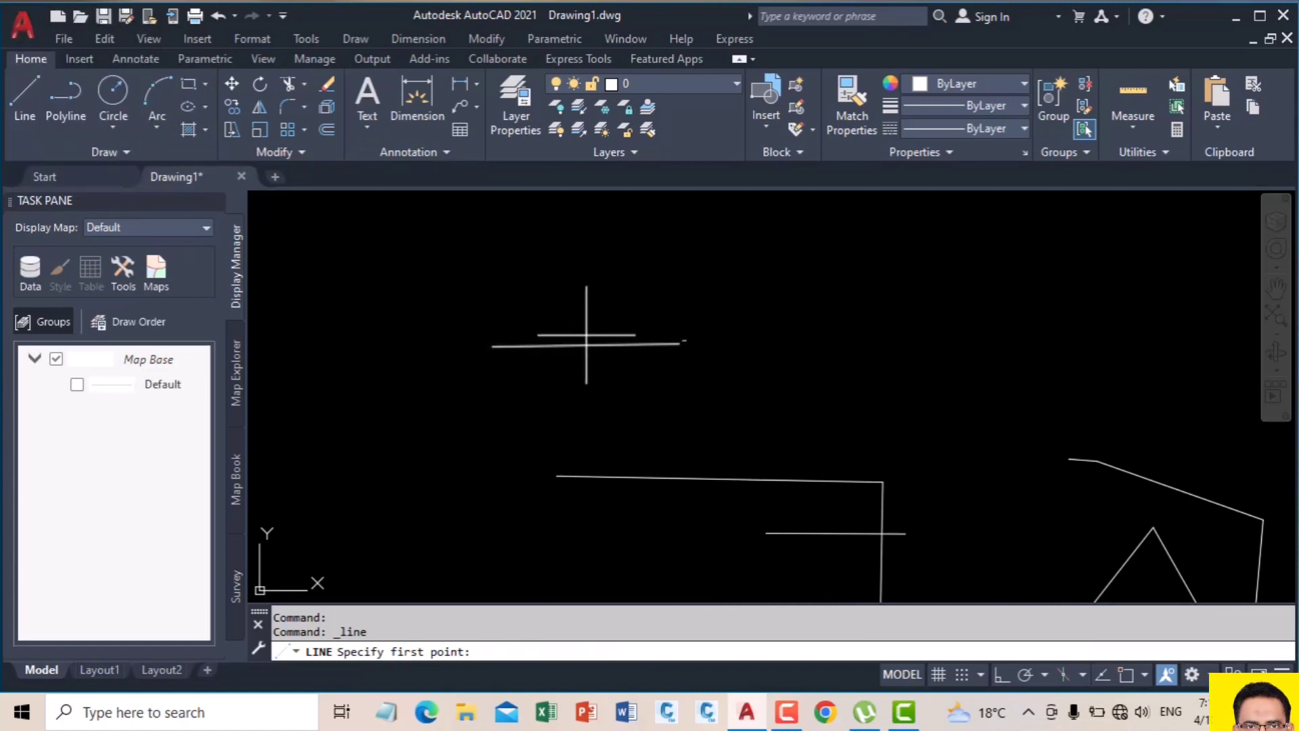
click(1123, 673)
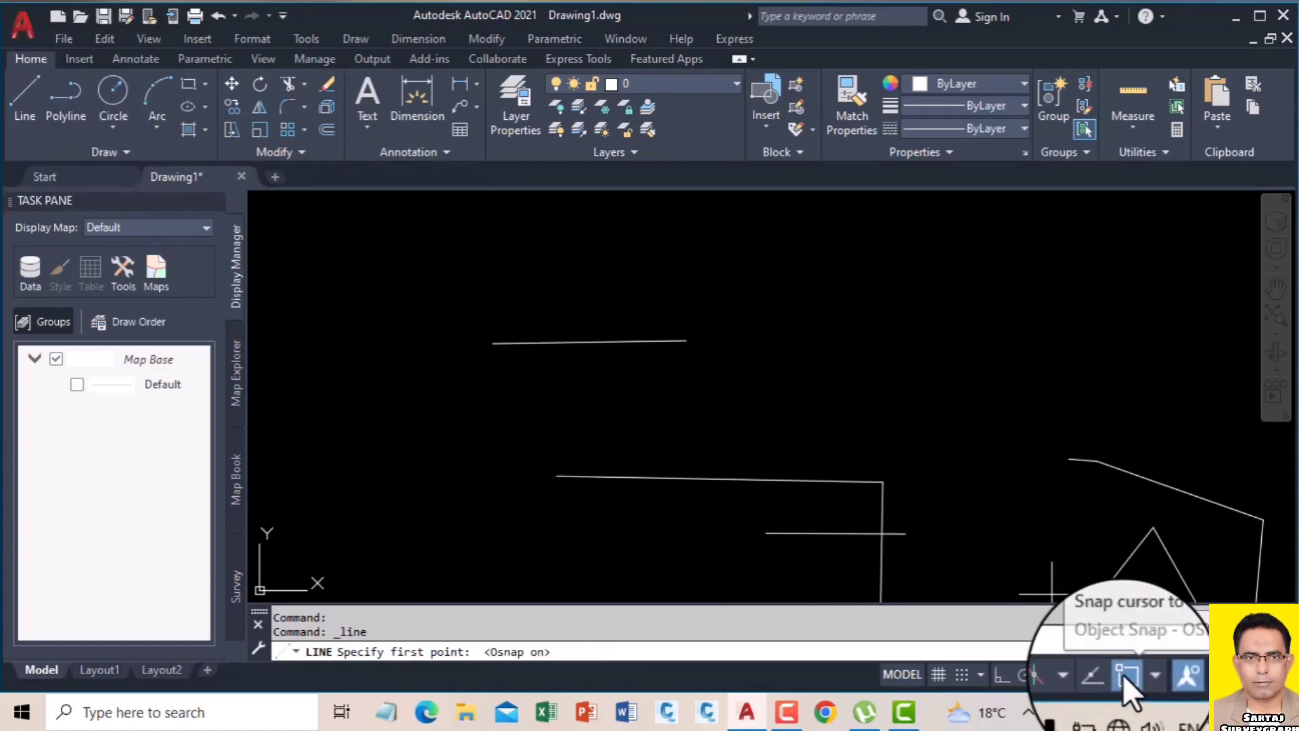
click(589, 341)
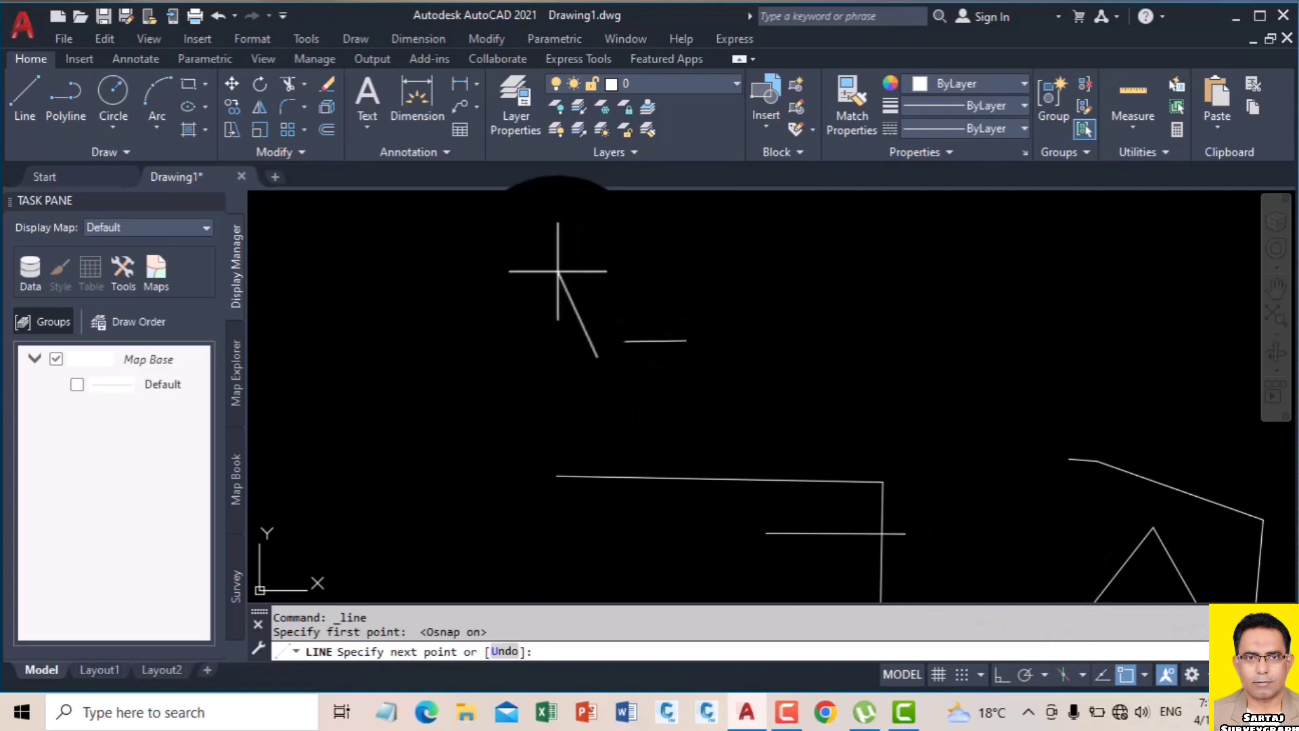
click(583, 250)
key(Escape)
Examine closely whether the short vertical line meets the upper horizontal line exactly at its midpoint.
scroll(599, 343, up, 6)
scroll(471, 343, down, 4)
scroll(406, 322, up, 4)
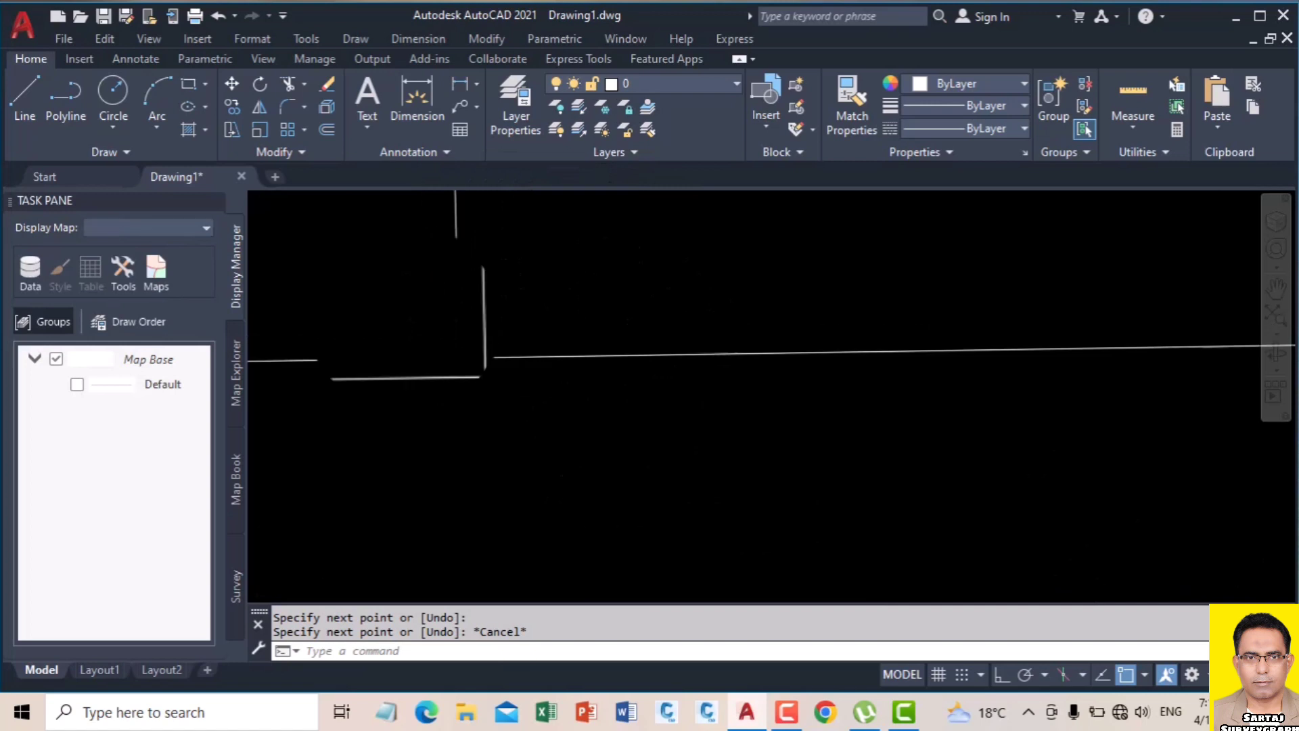
scroll(810, 504, down, 5)
scroll(757, 430, down, 8)
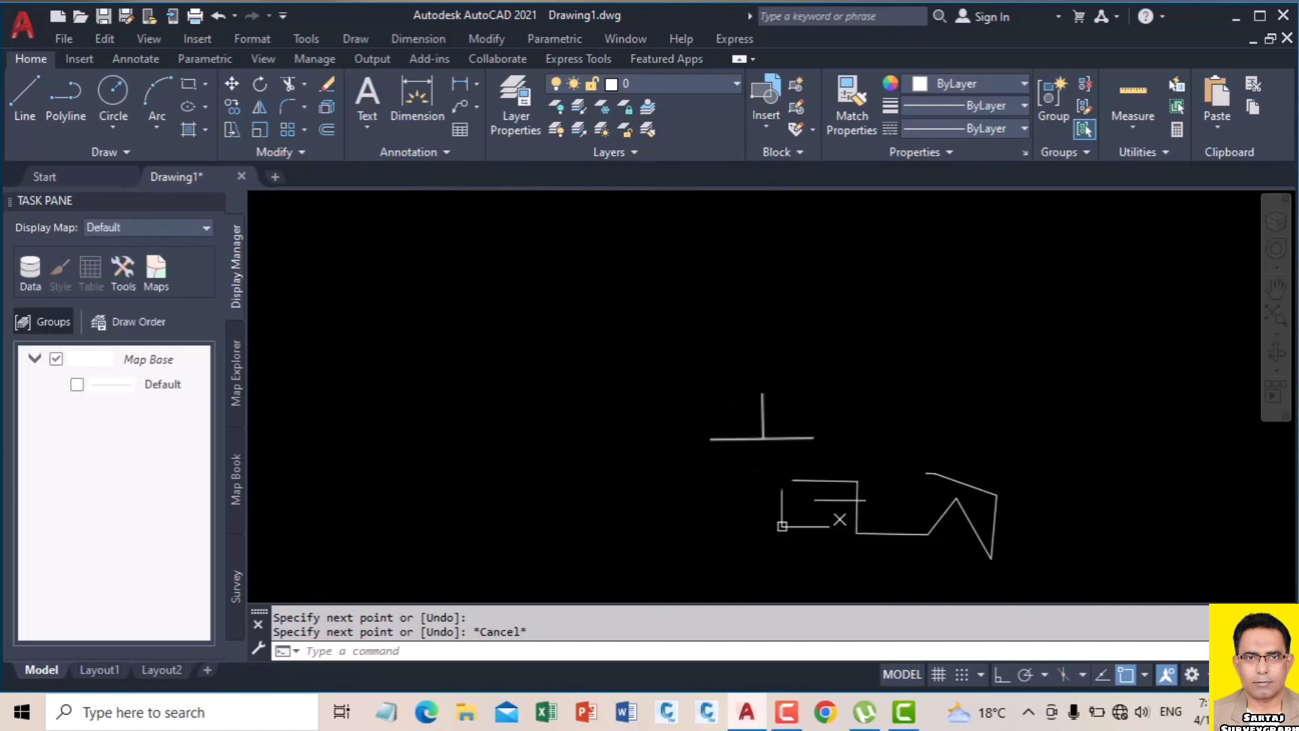
scroll(772, 430, up, 5)
middle_drag(773, 431, 761, 426)
scroll(696, 322, down, 5)
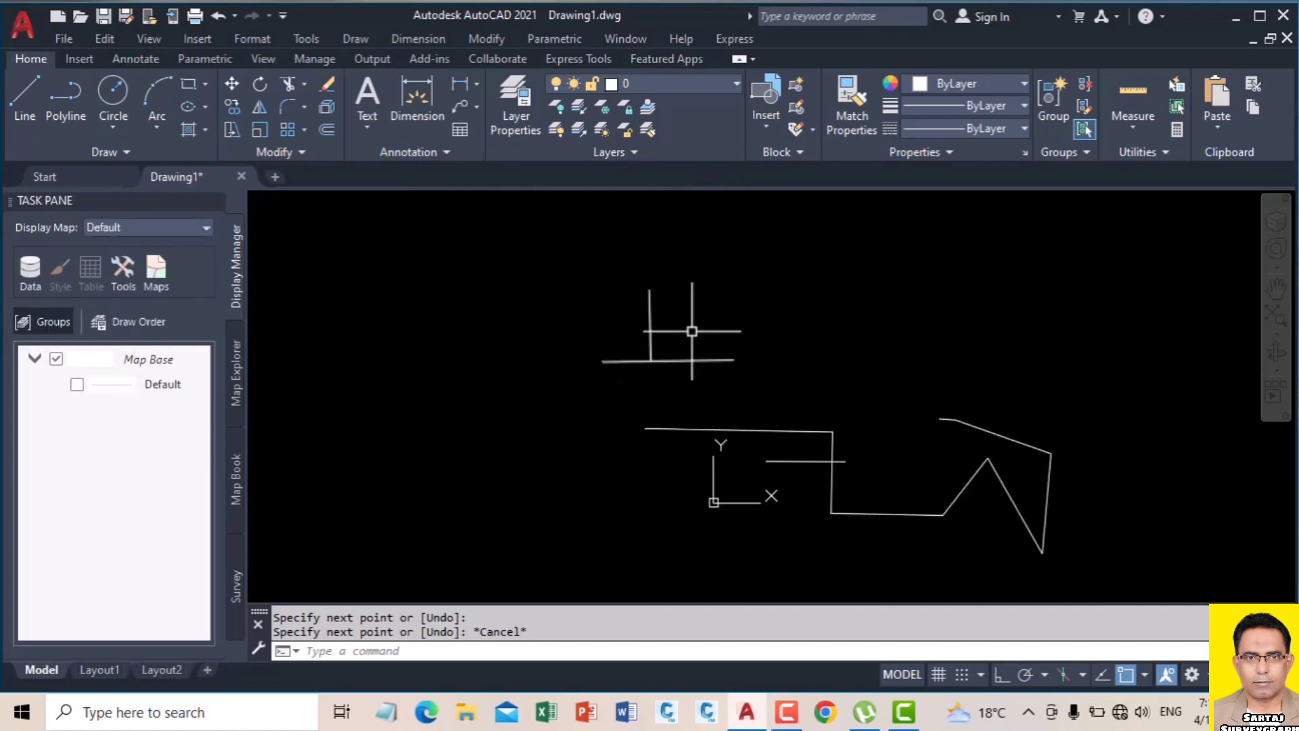
key(Escape)
key(Escape)
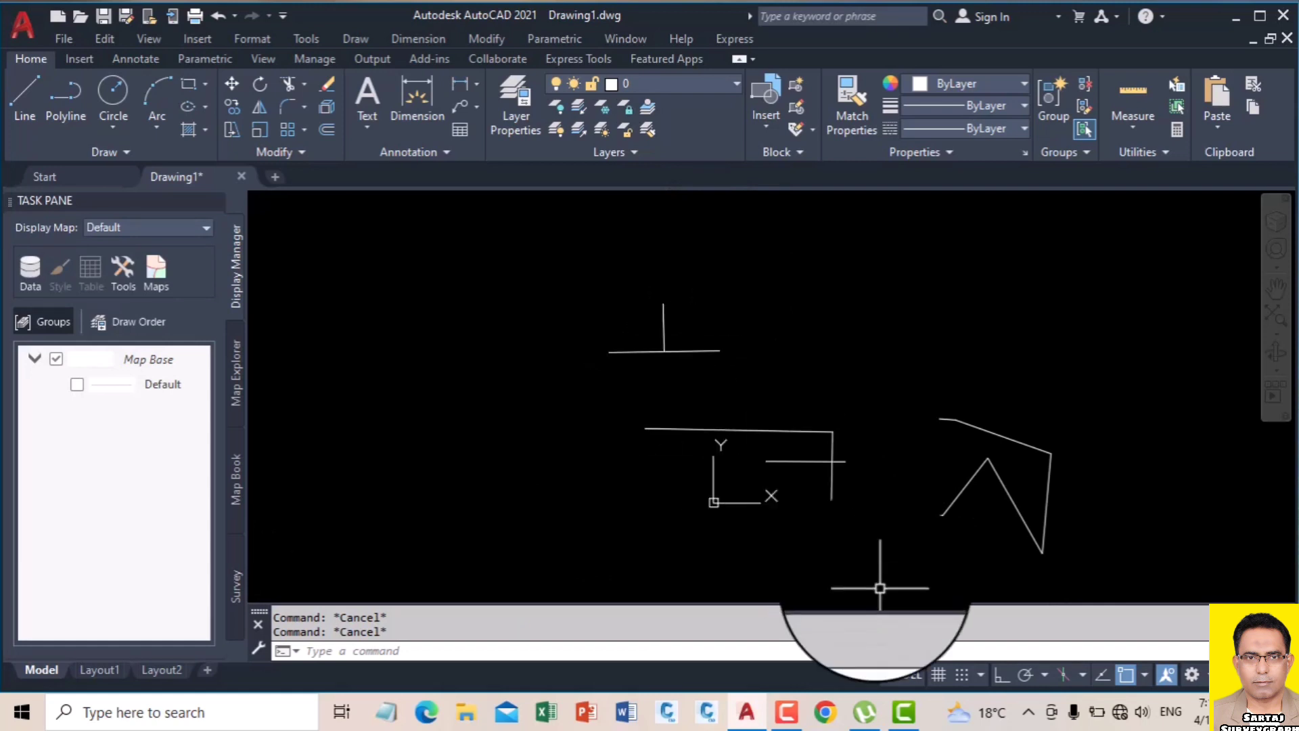
Toggle polar tracking on and off while drawing a polyline of two slightly sloping segments rightward from the upper horizontal line's right endpoint.
click(1022, 672)
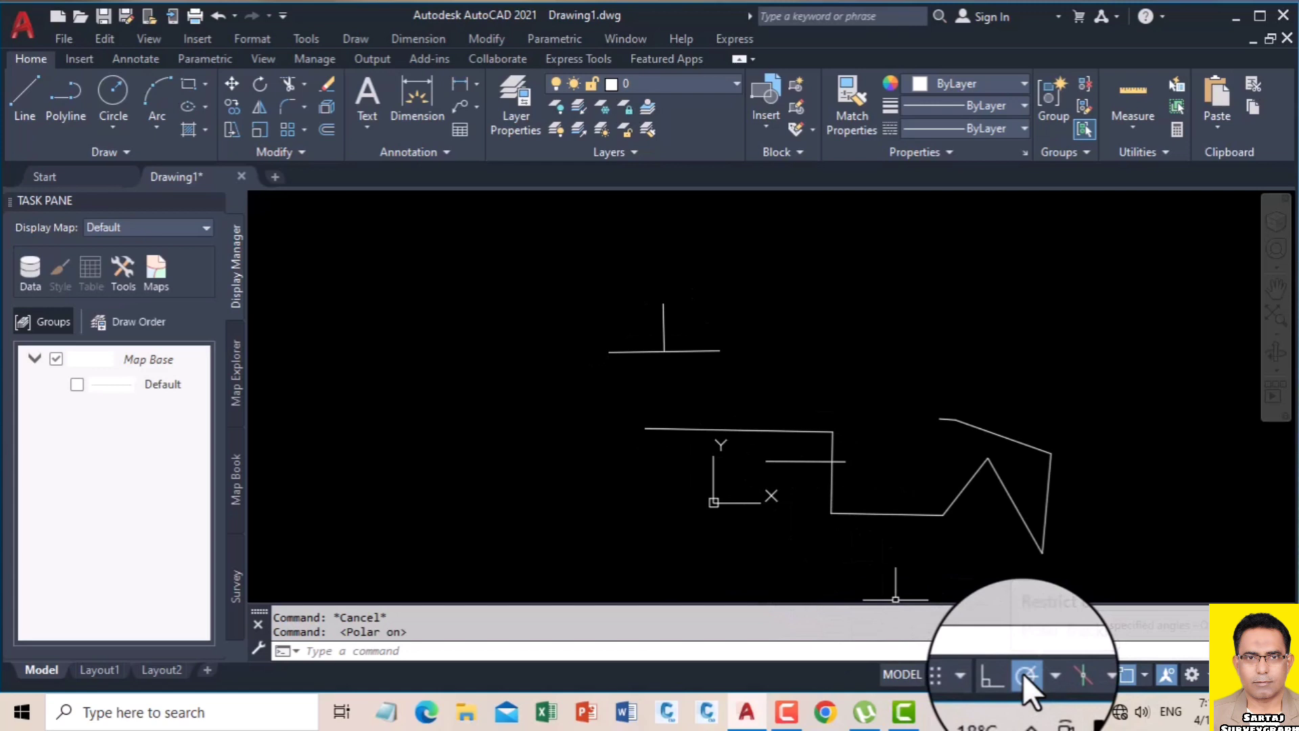
click(53, 98)
click(720, 348)
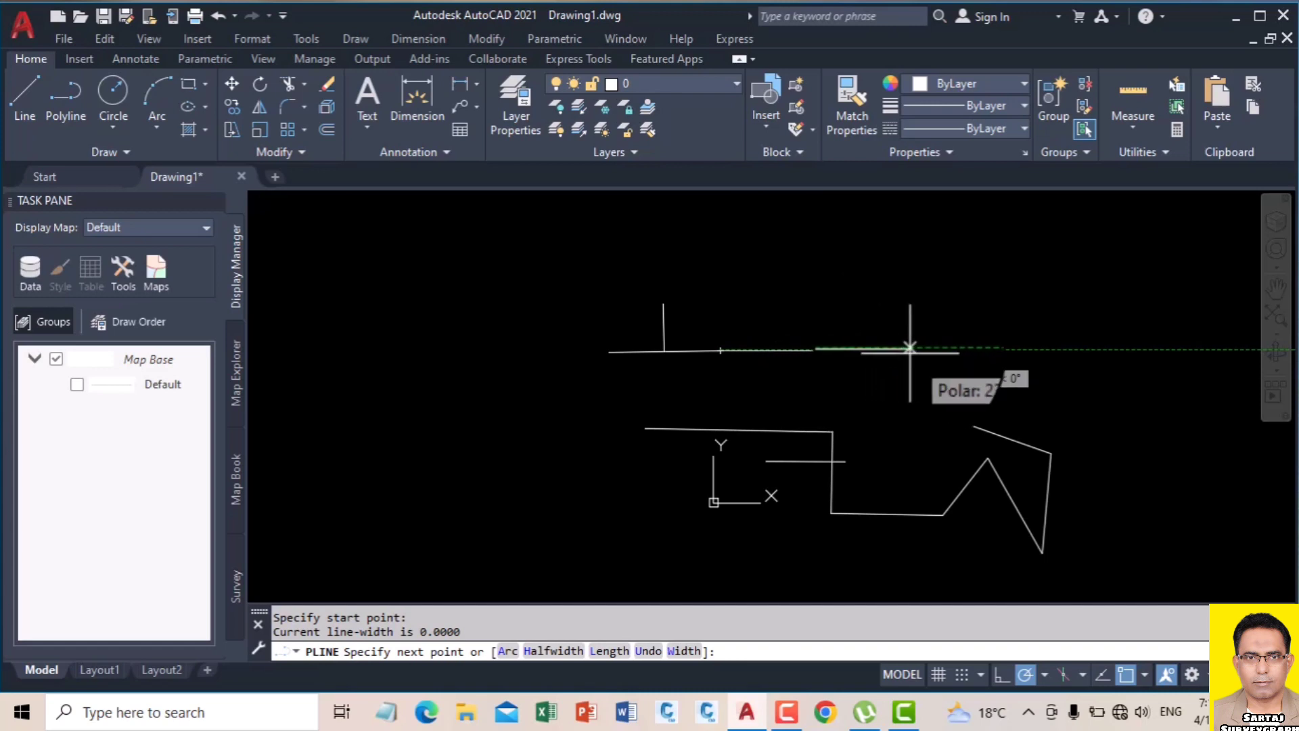
click(1026, 675)
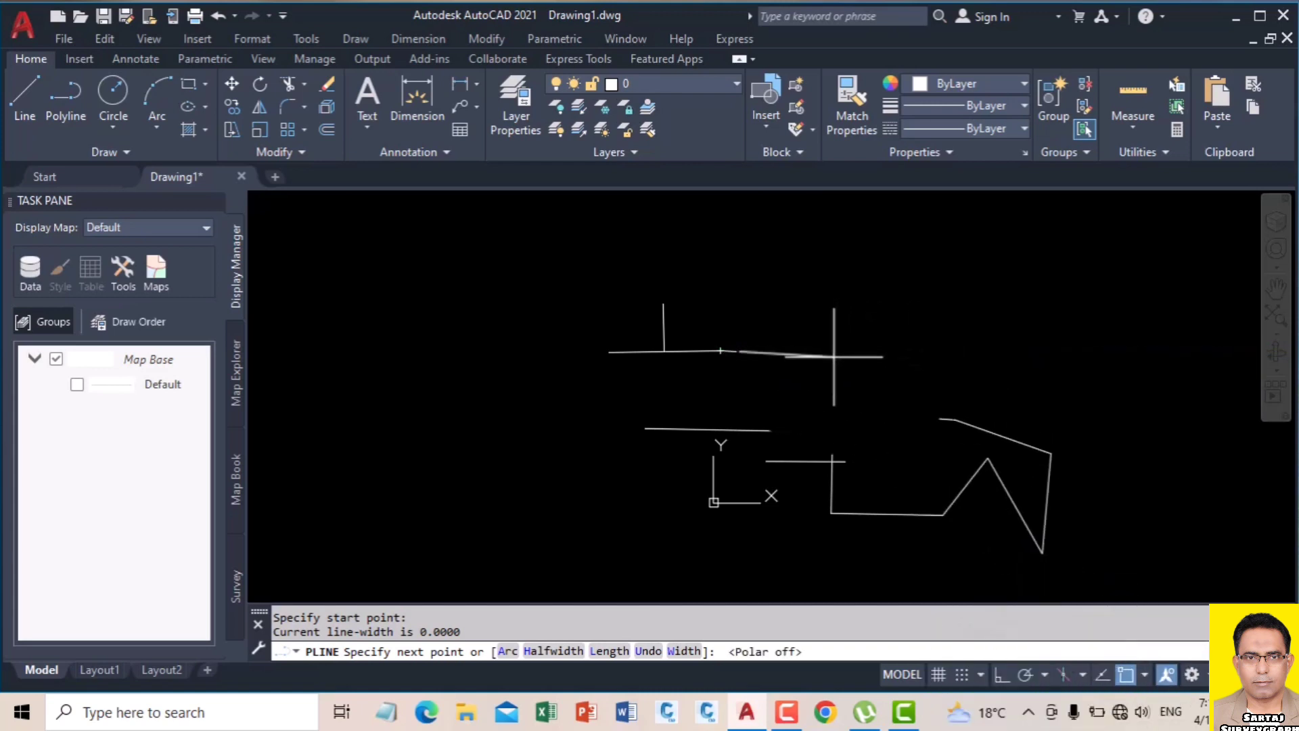
click(834, 356)
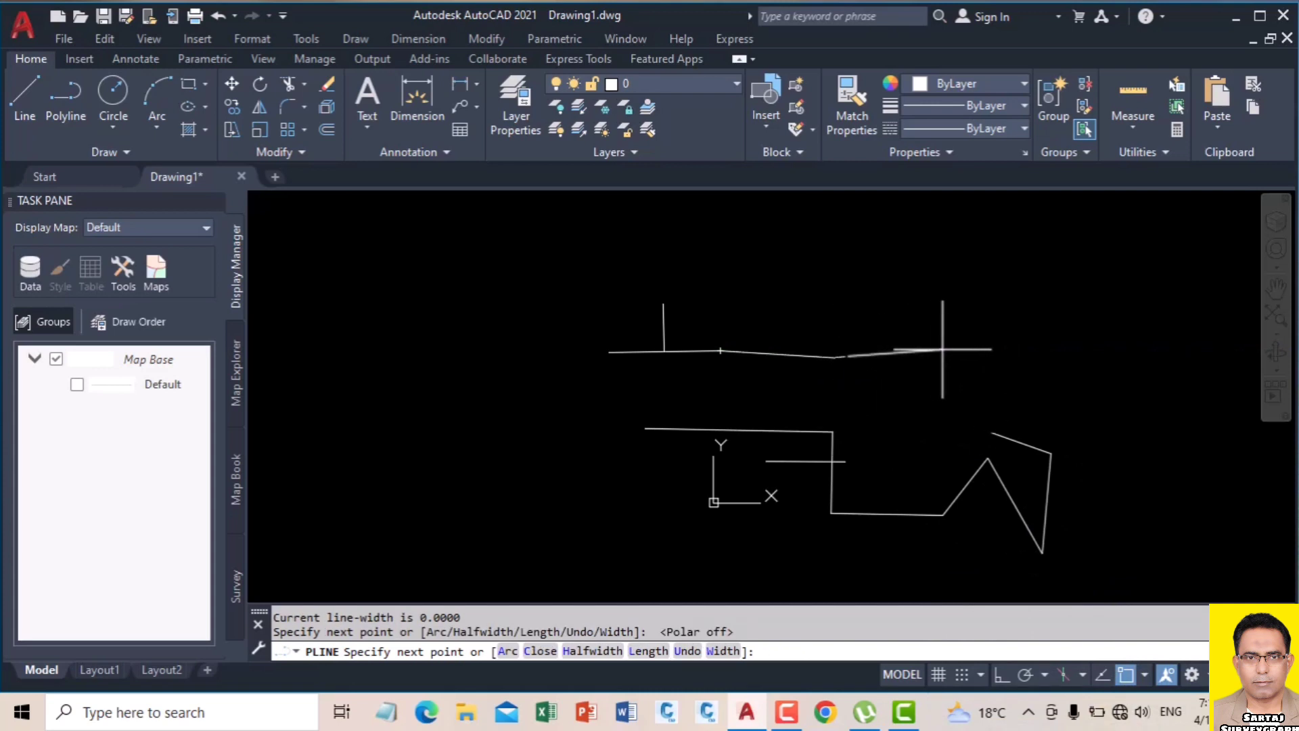
click(944, 350)
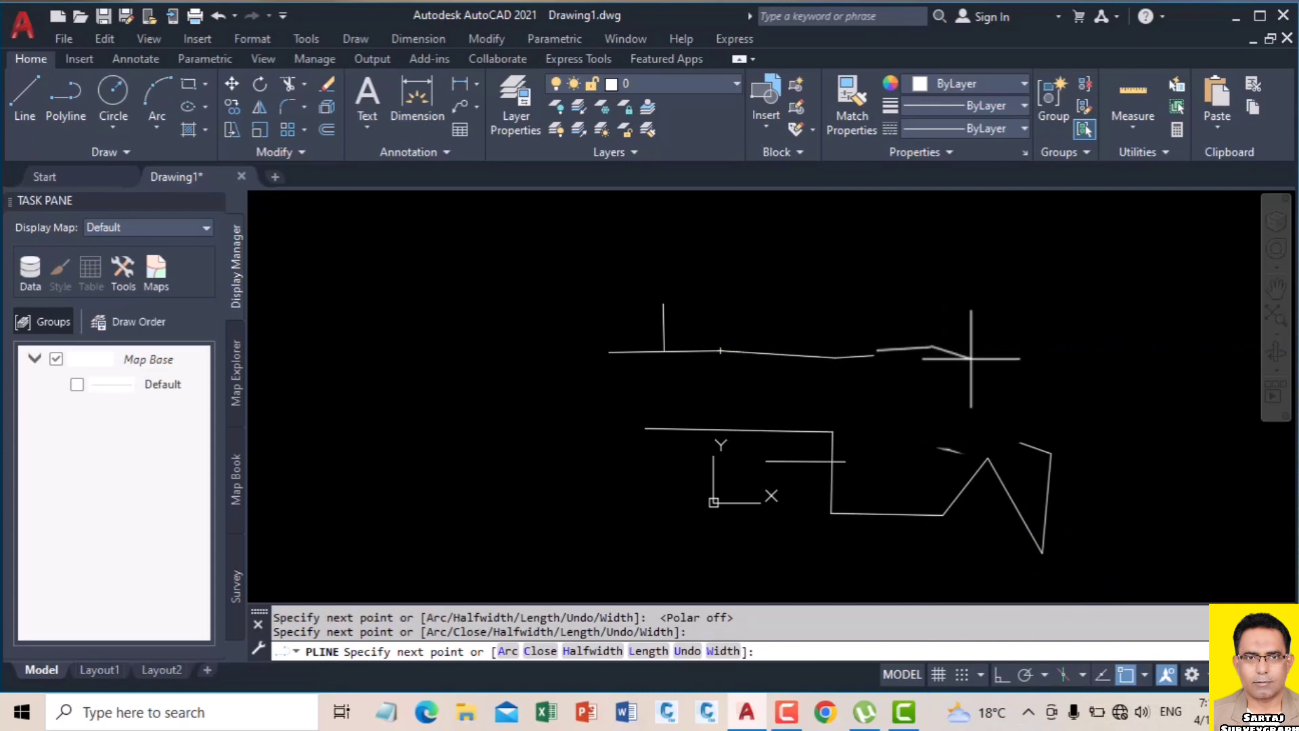
Turn polar tracking back on, view the status bar customization list, and end the polyline.
click(1025, 676)
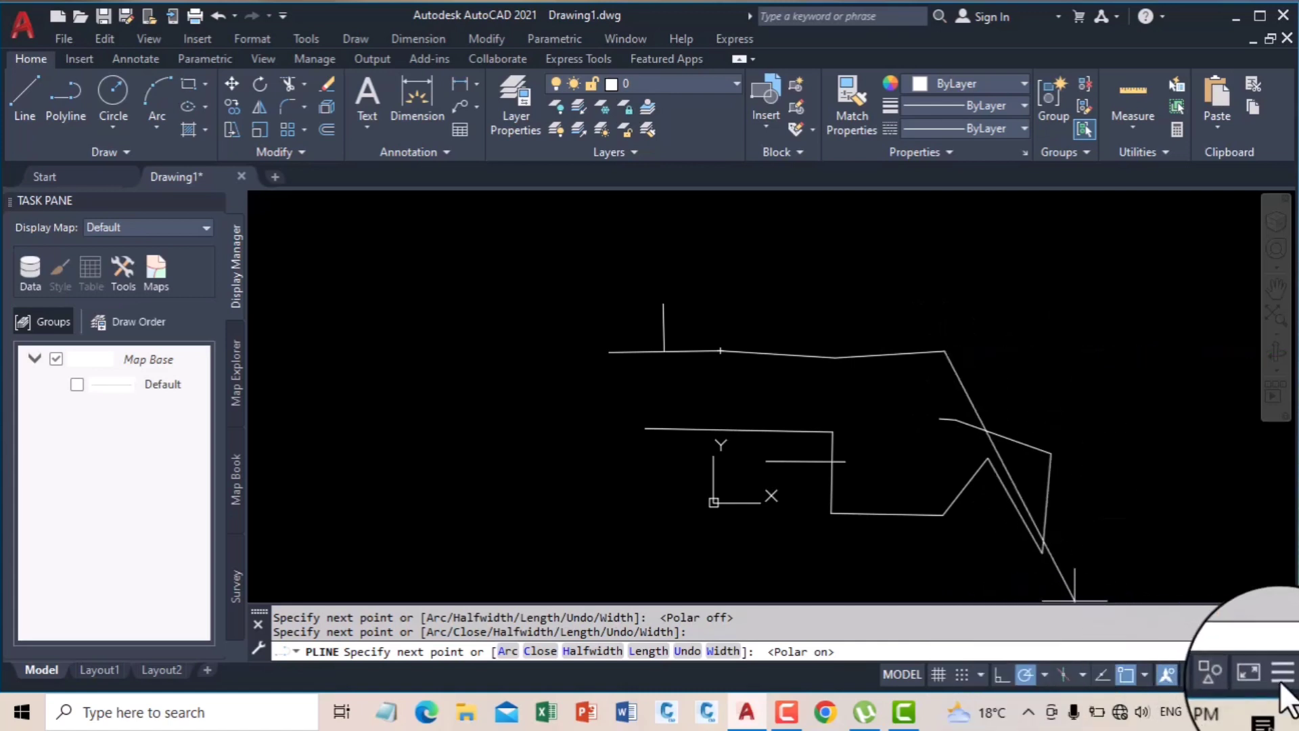
click(1281, 676)
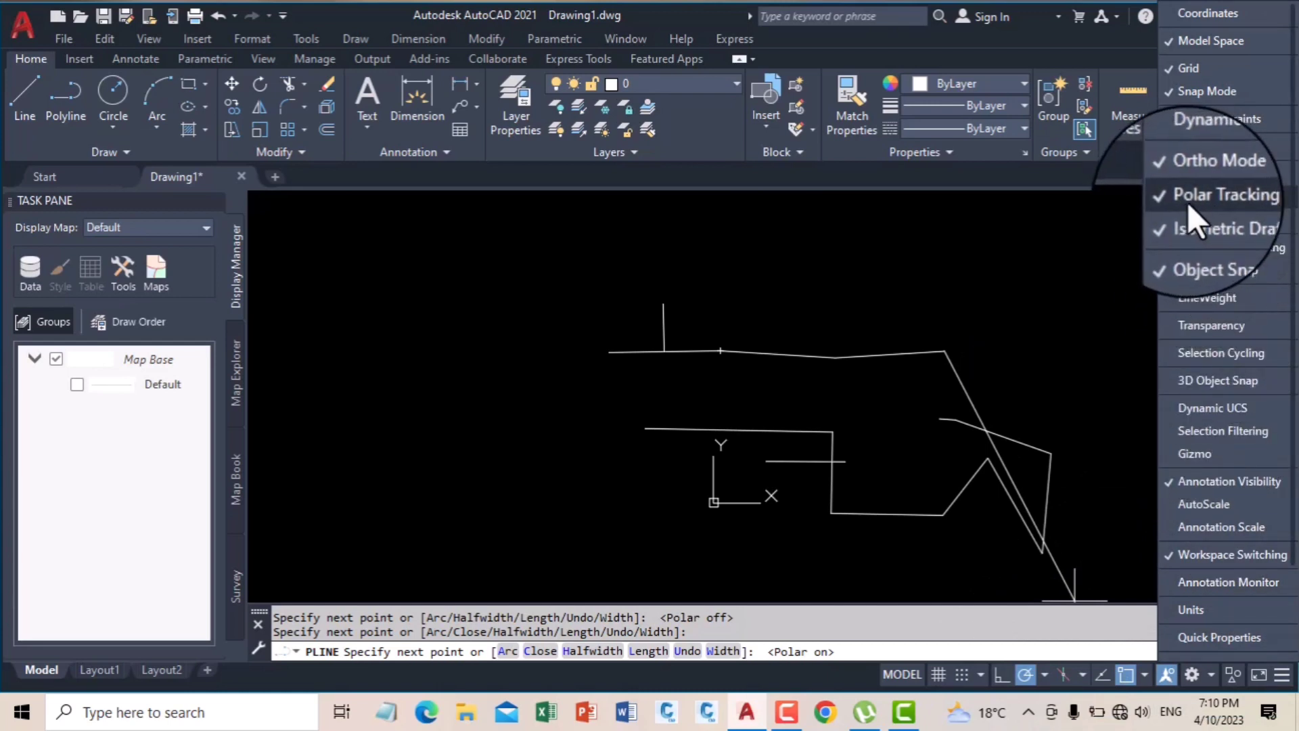
click(1011, 337)
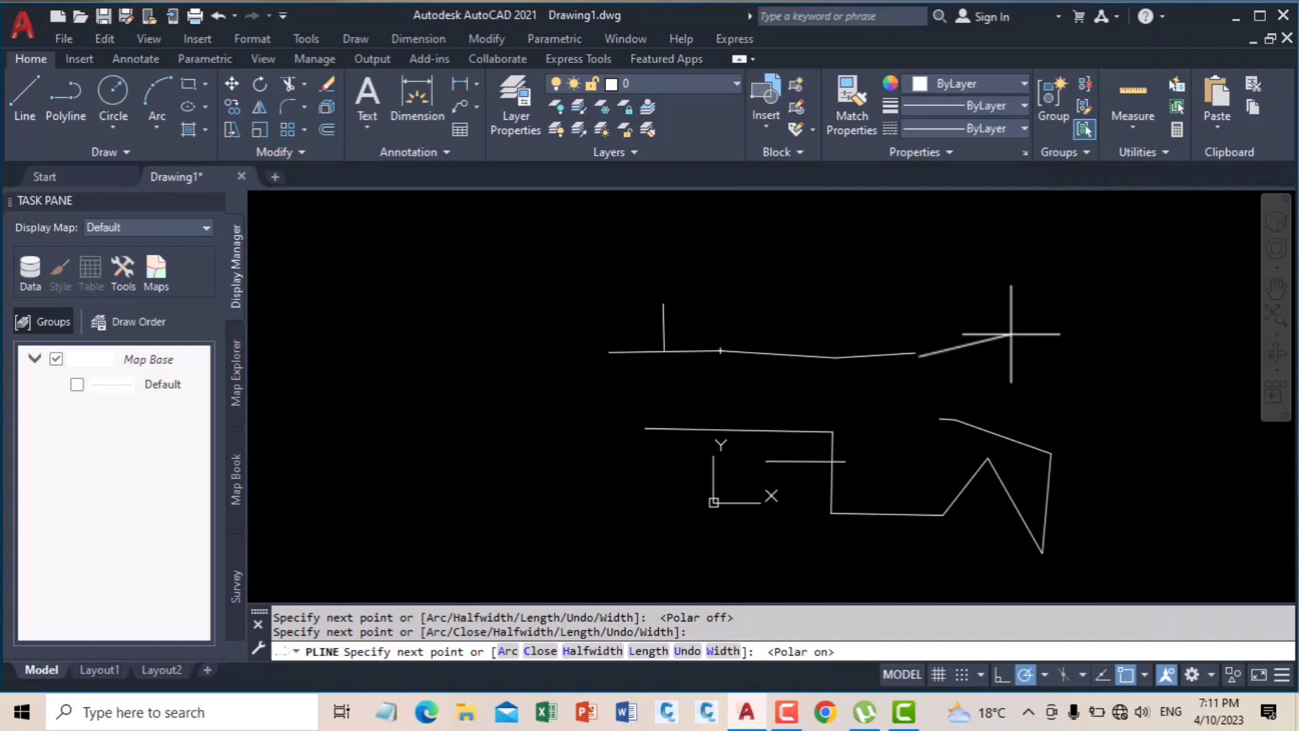
key(Escape)
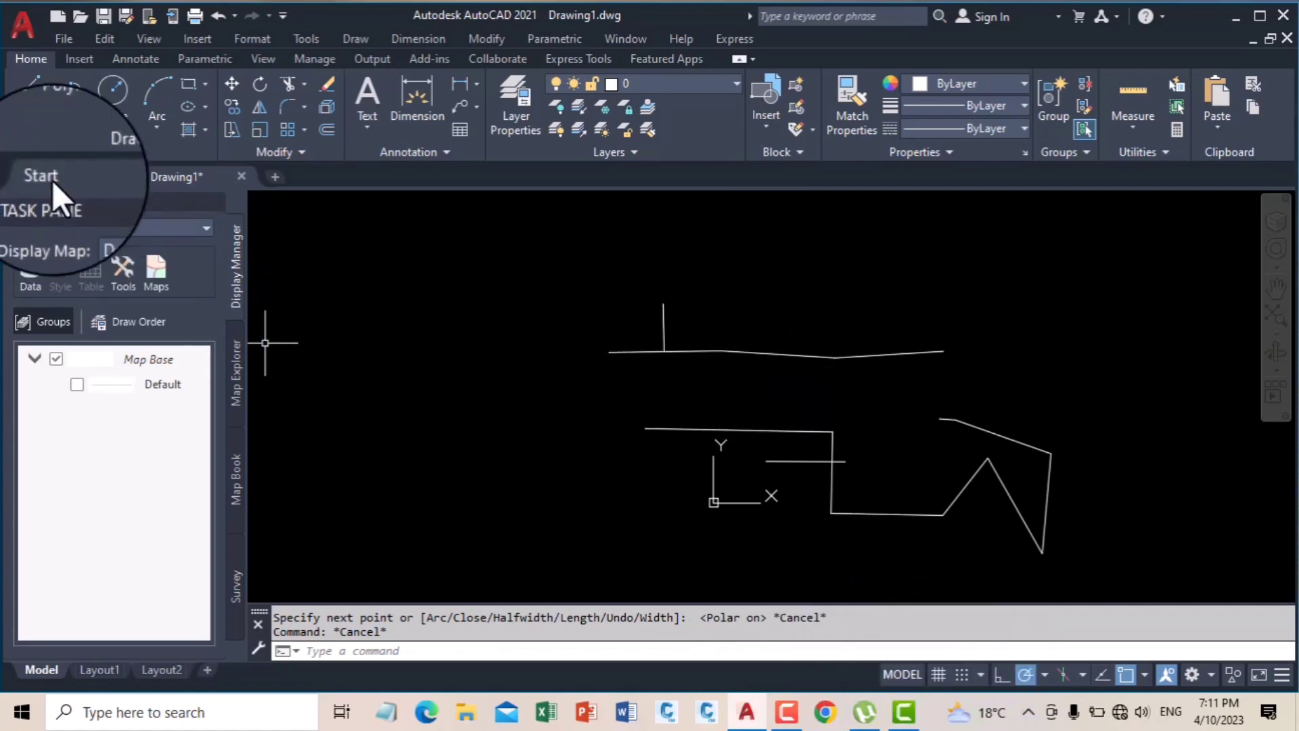
click(27, 103)
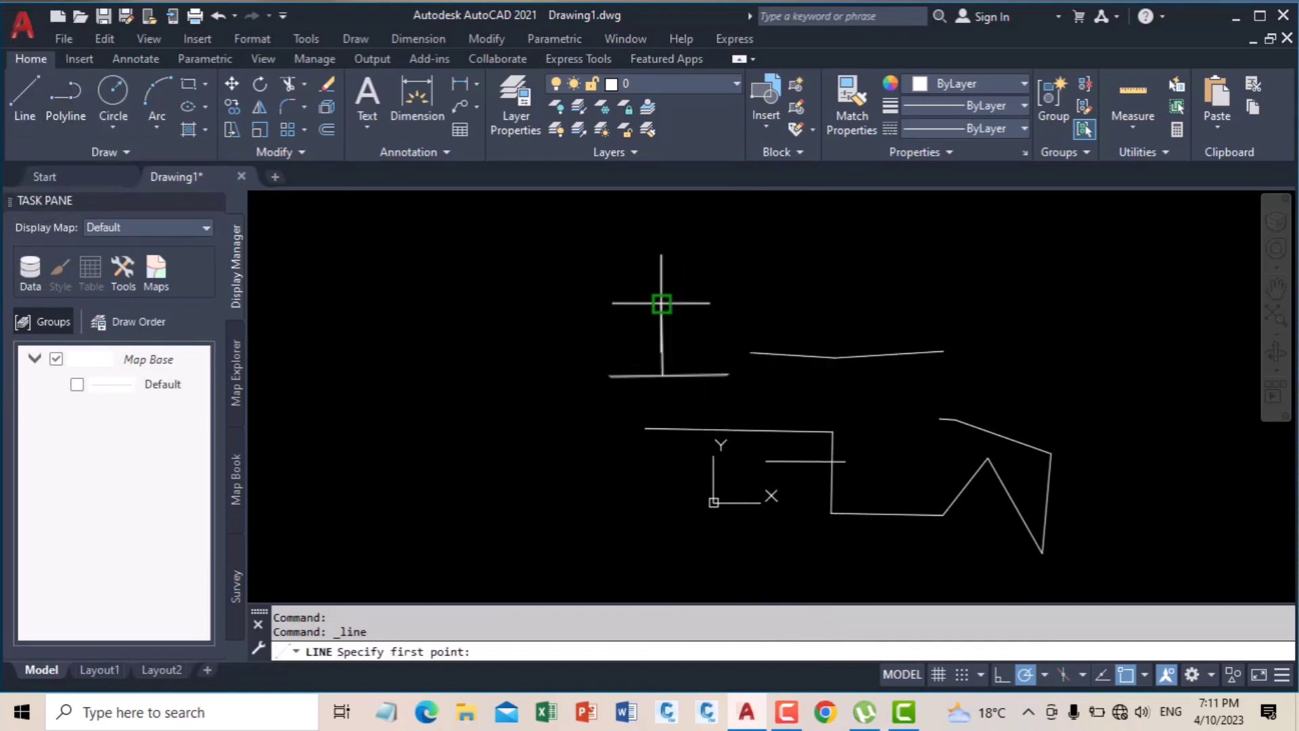
click(663, 303)
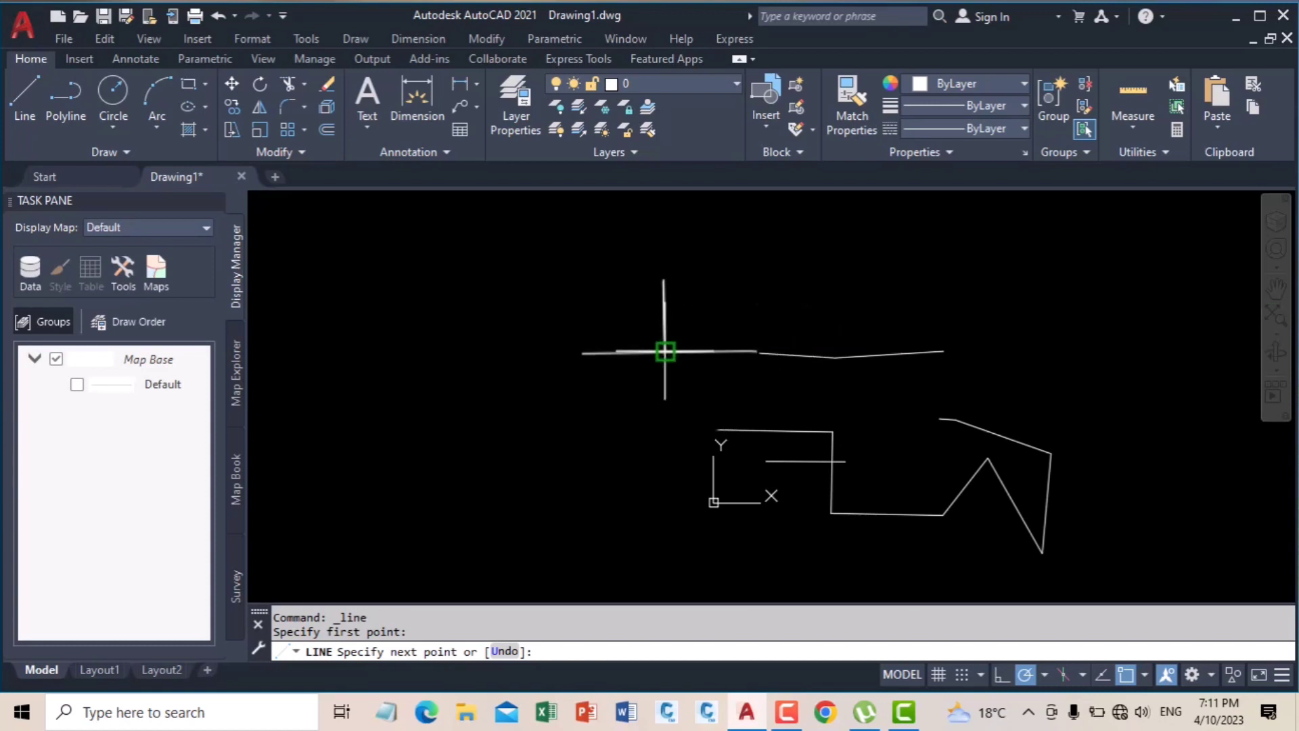
key(Escape)
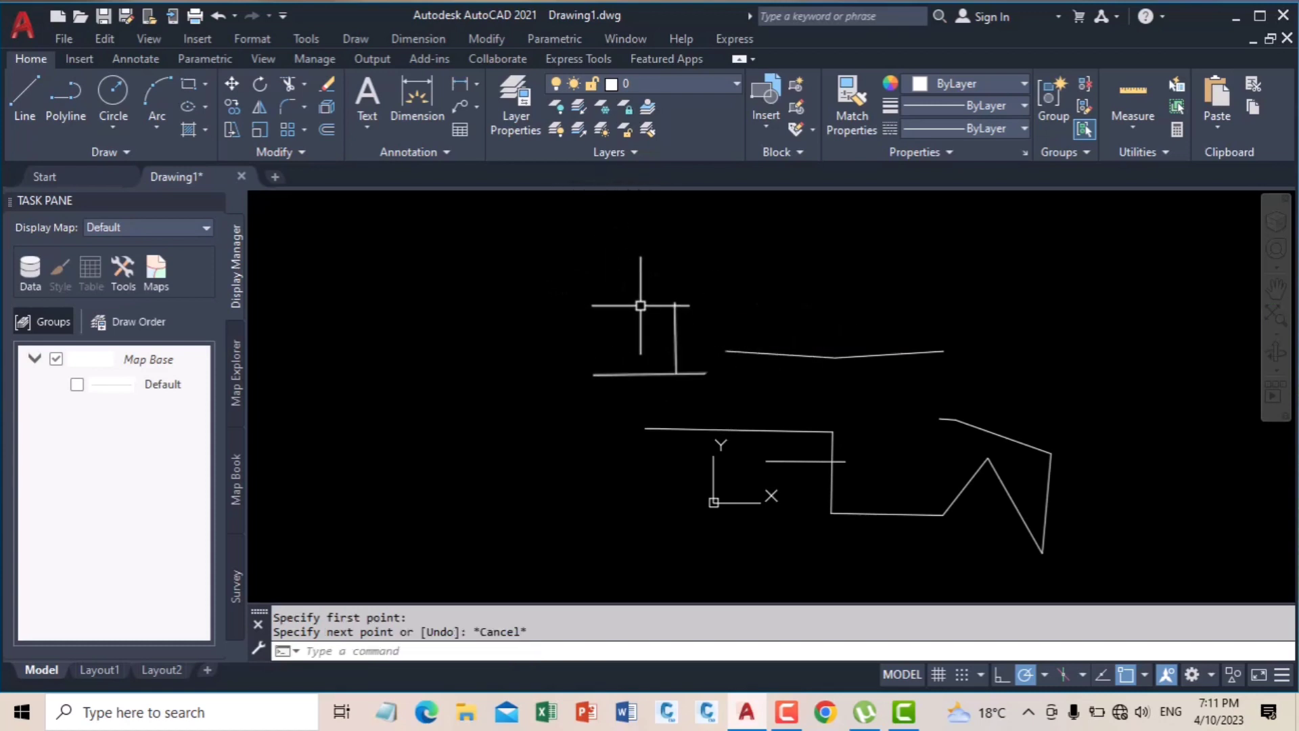
Draw a V-shaped two-segment line from the polyline's last sloping segment down and back up to that same segment, using object snap.
click(25, 95)
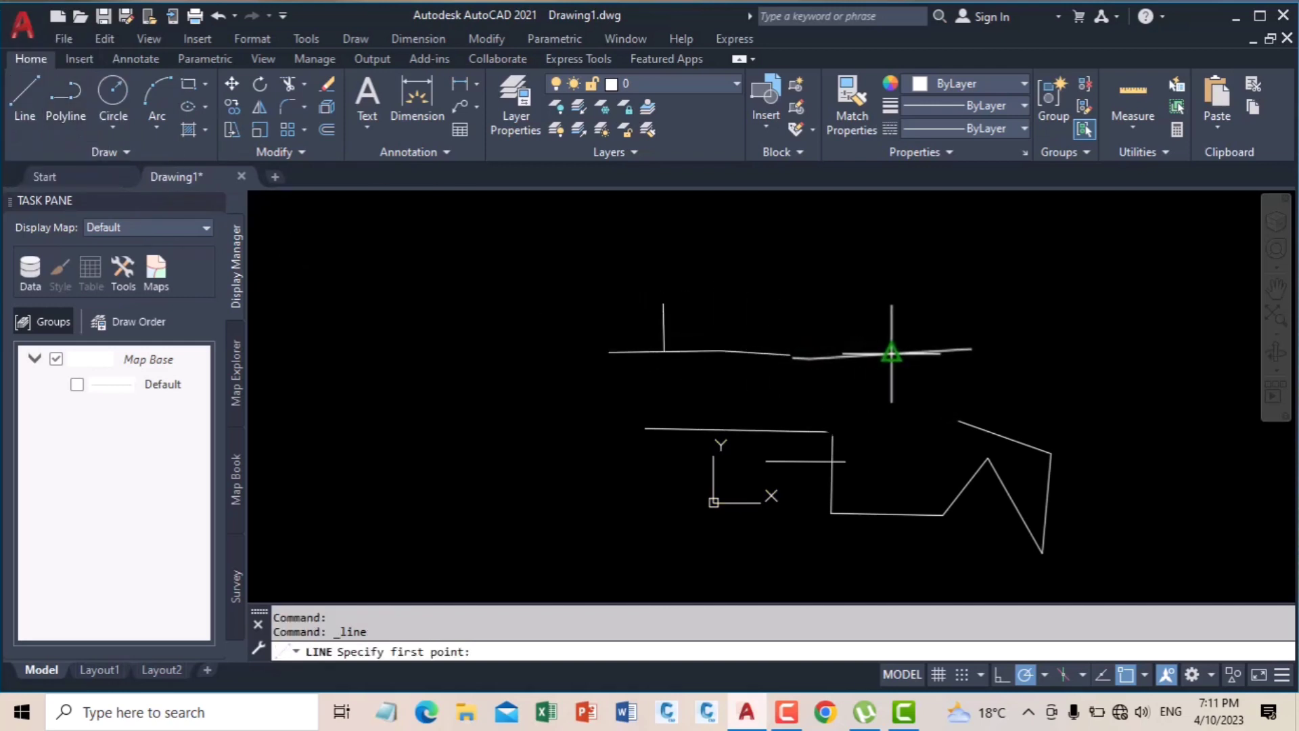
scroll(875, 354, up, 4)
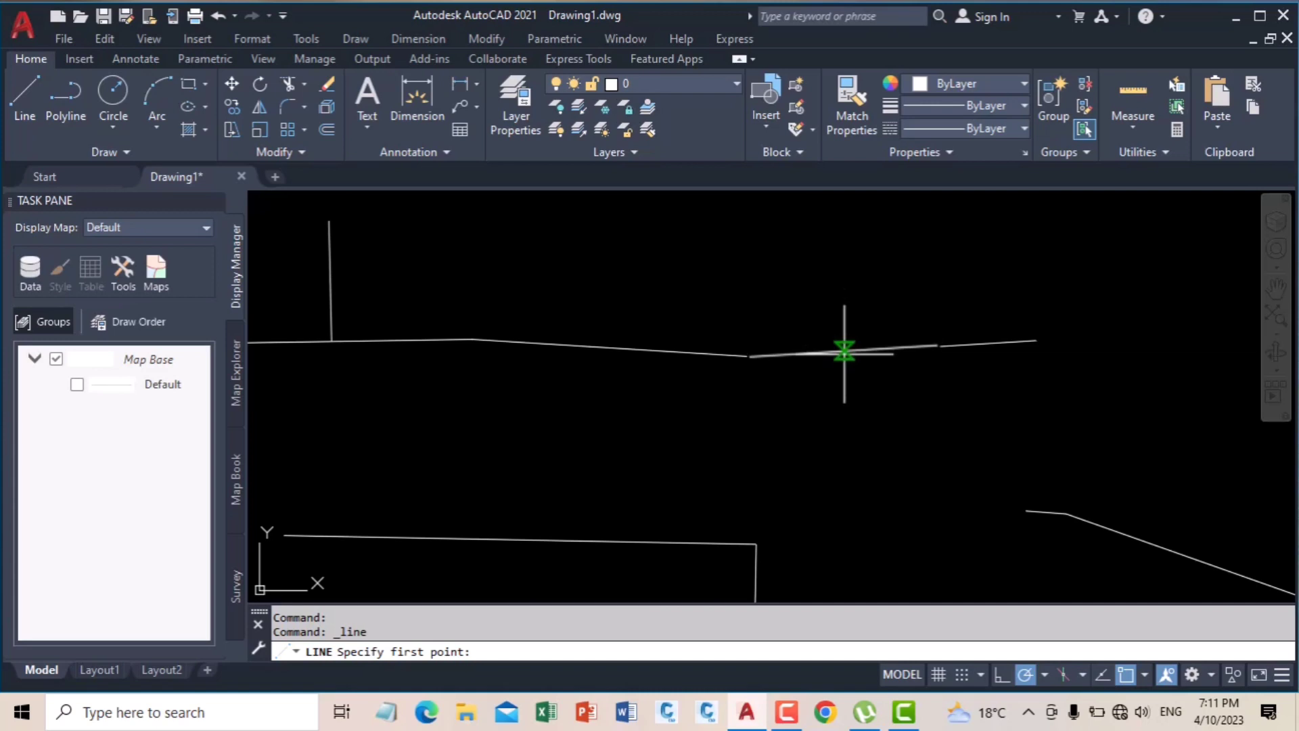
click(844, 350)
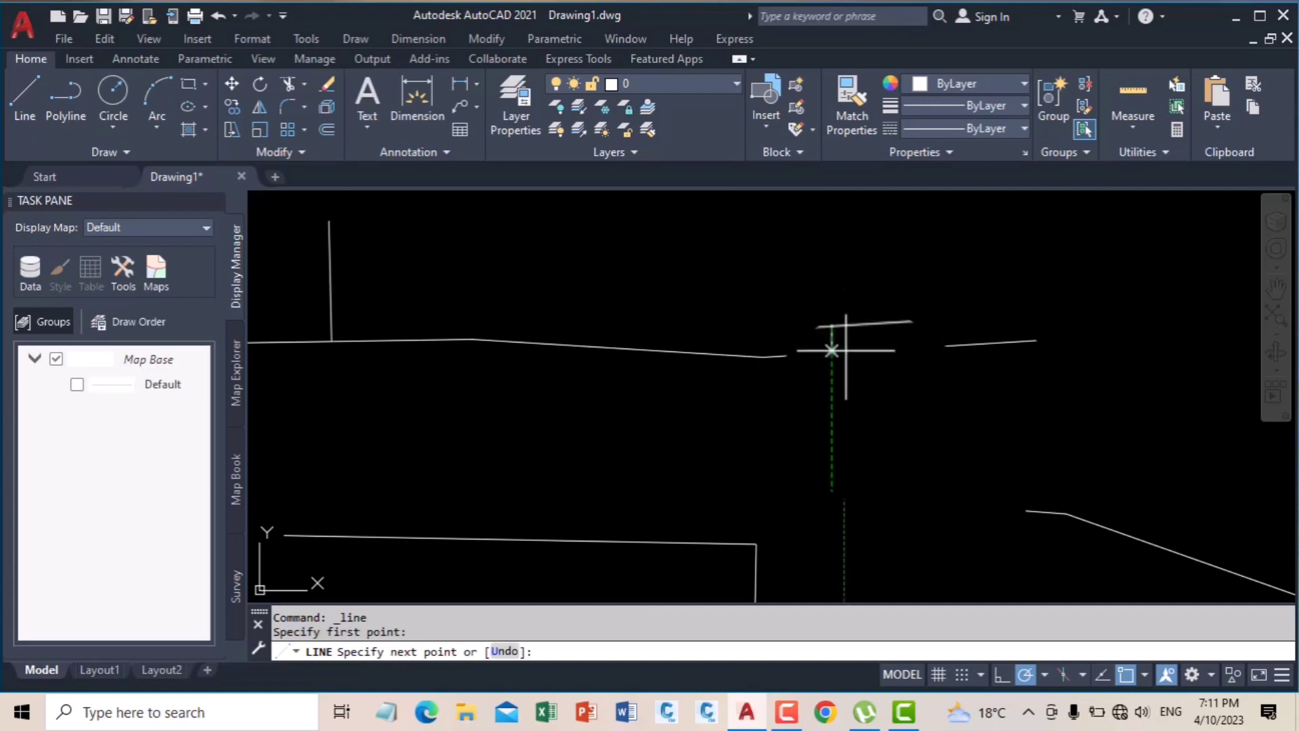
click(911, 437)
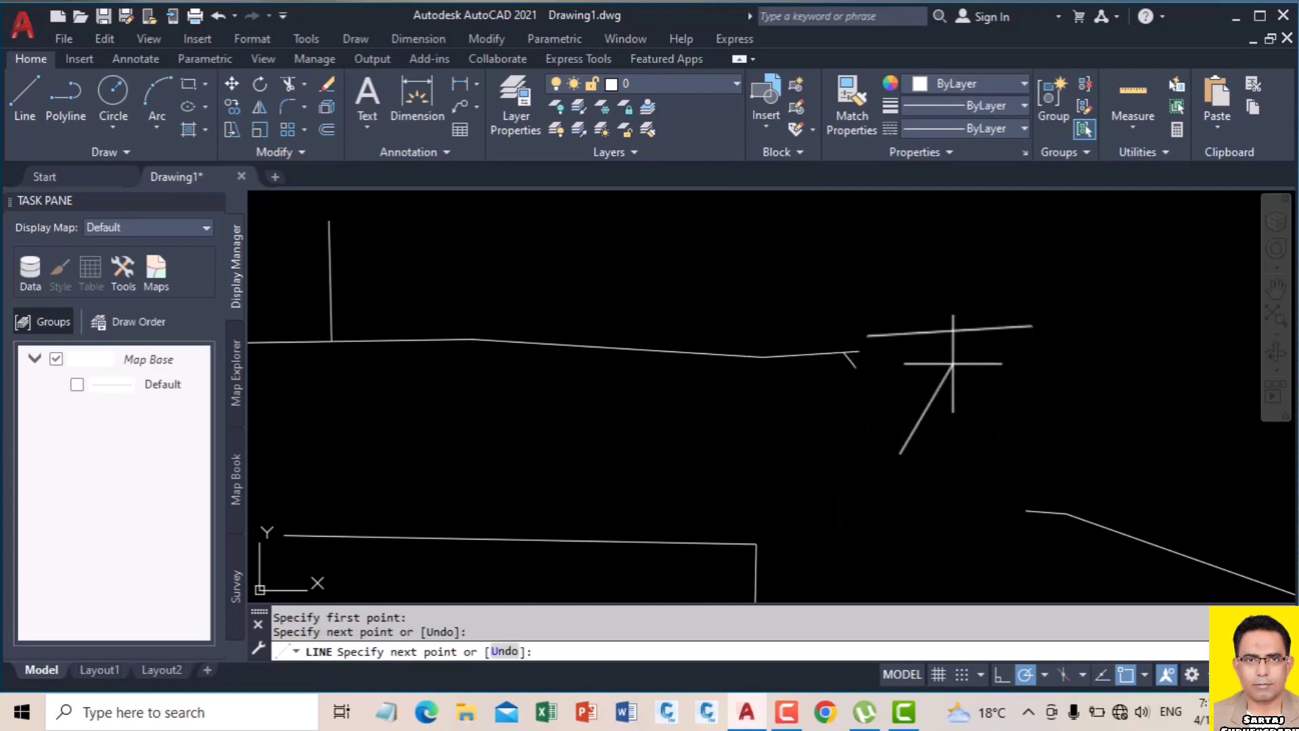
click(985, 345)
scroll(1000, 403, down, 3)
key(Escape)
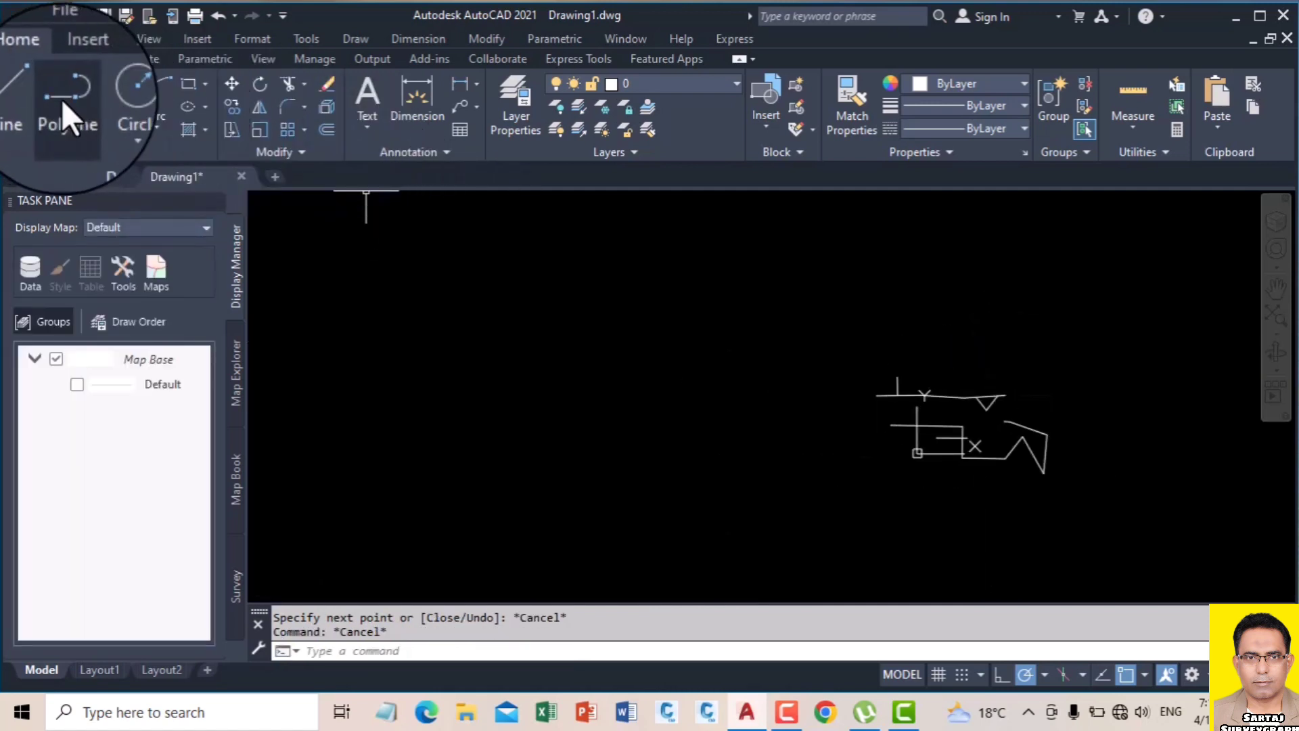
Start a line in the empty area beside the existing drawing and toggle ortho mode on, off and on again.
click(25, 95)
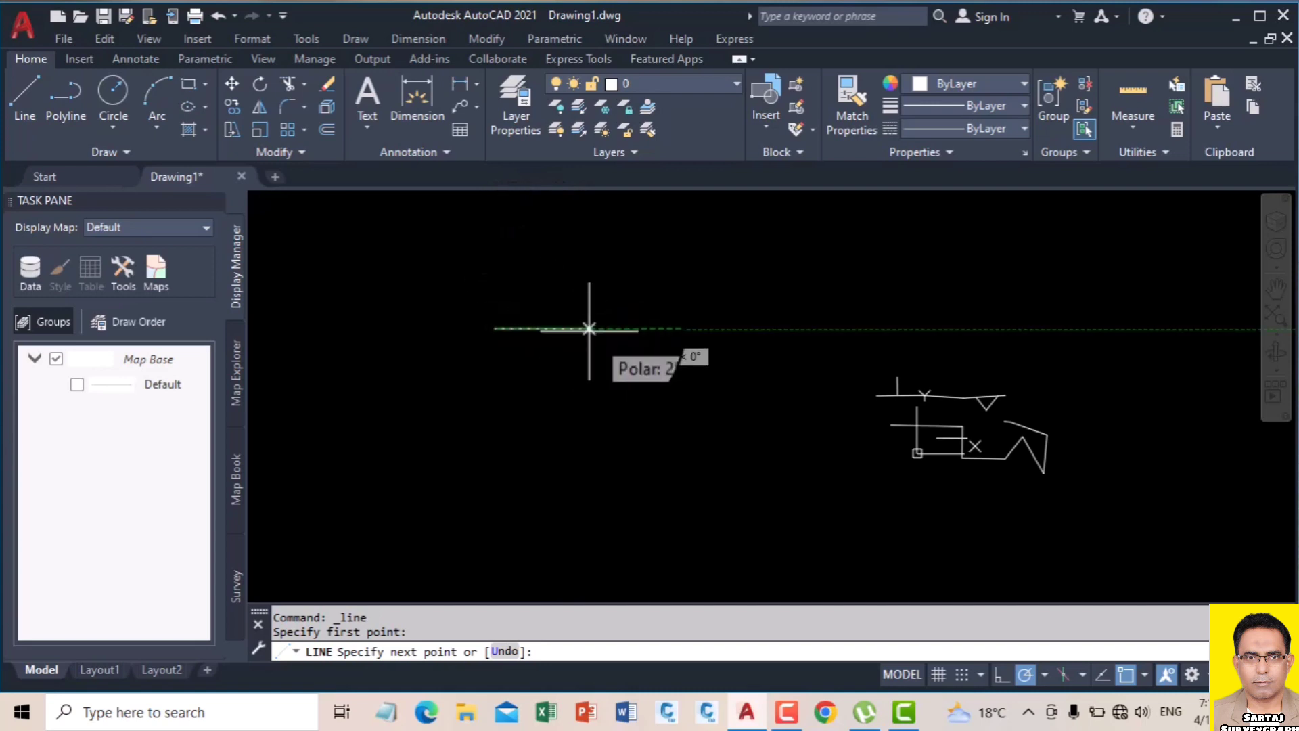
click(998, 671)
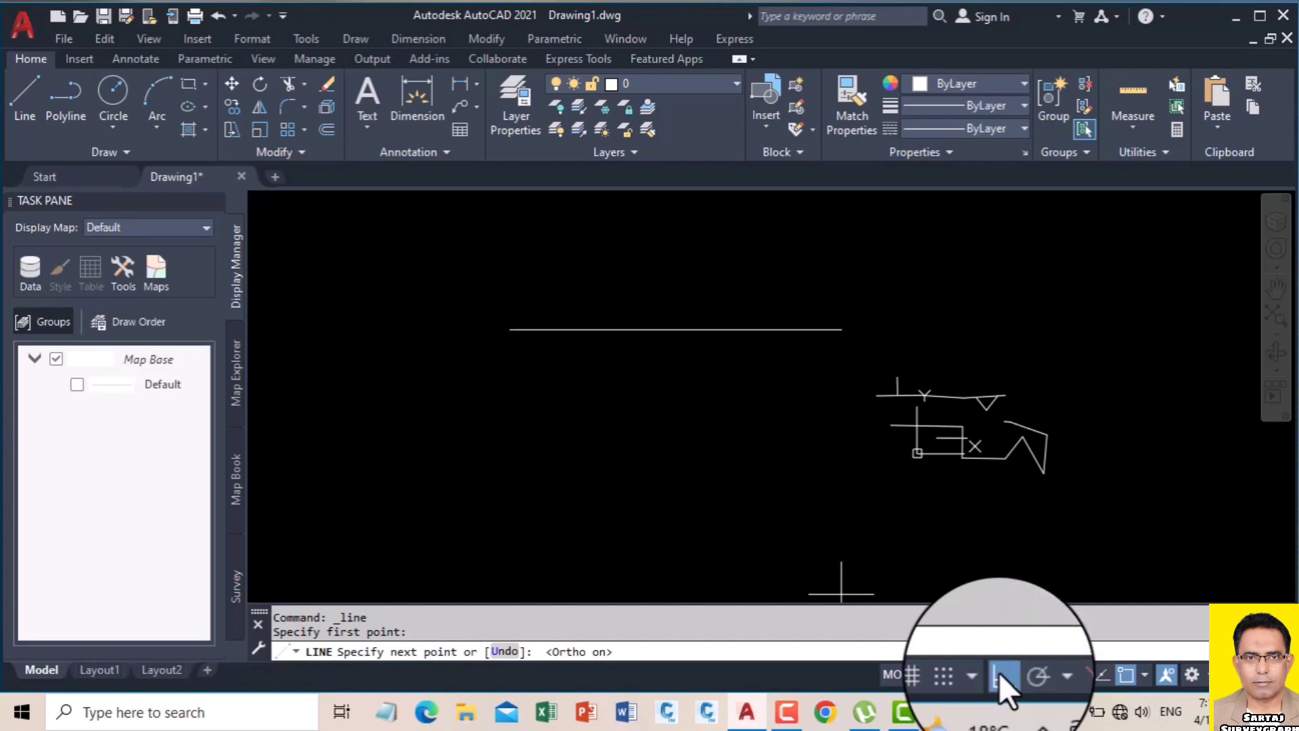
click(998, 672)
click(999, 672)
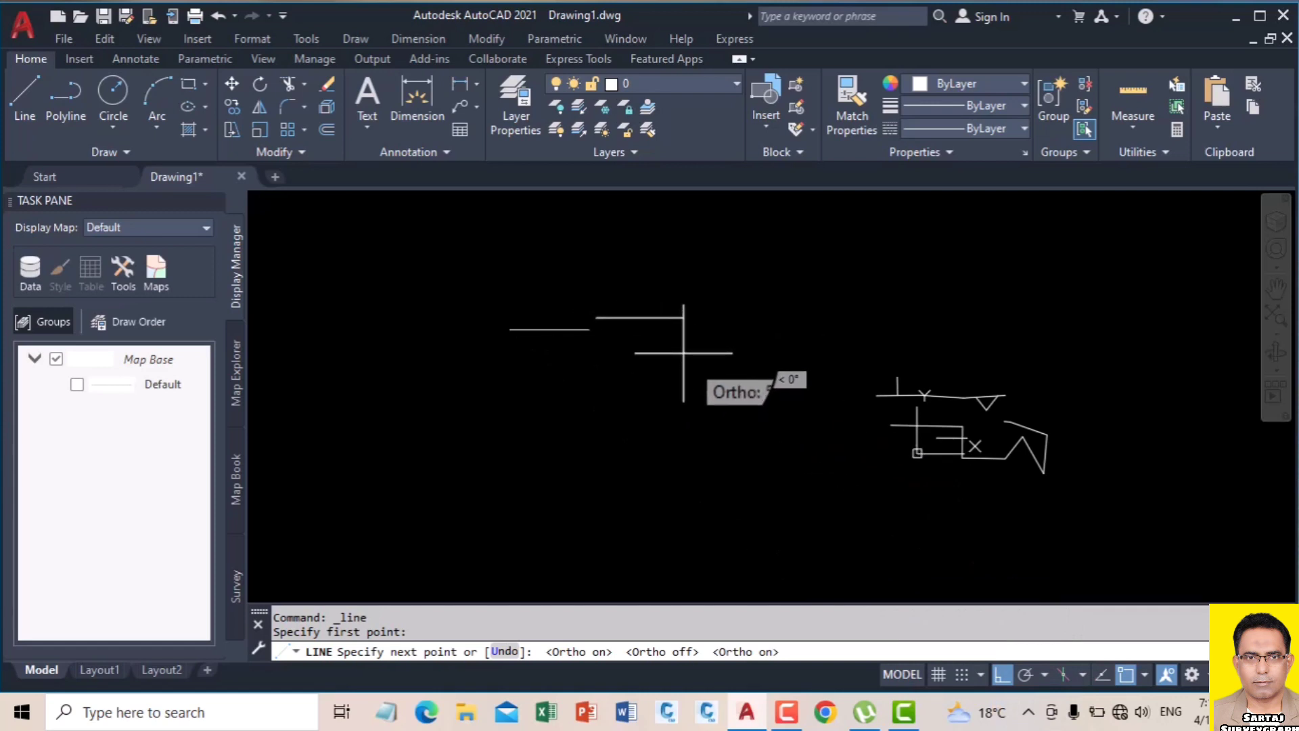
Draw a closed square with 5-unit sides in ortho mode, and end the line command.
text(5)
key(Return)
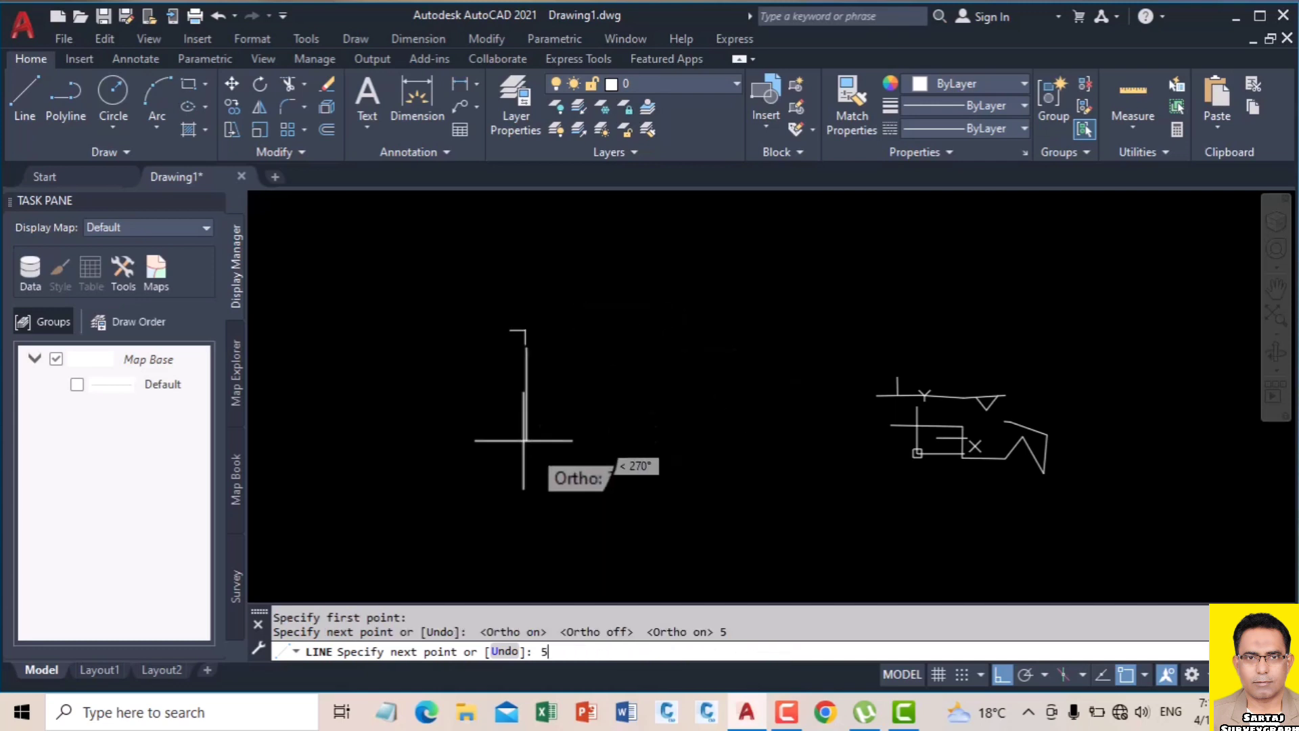
text(5)
key(Return)
scroll(493, 241, up, 3)
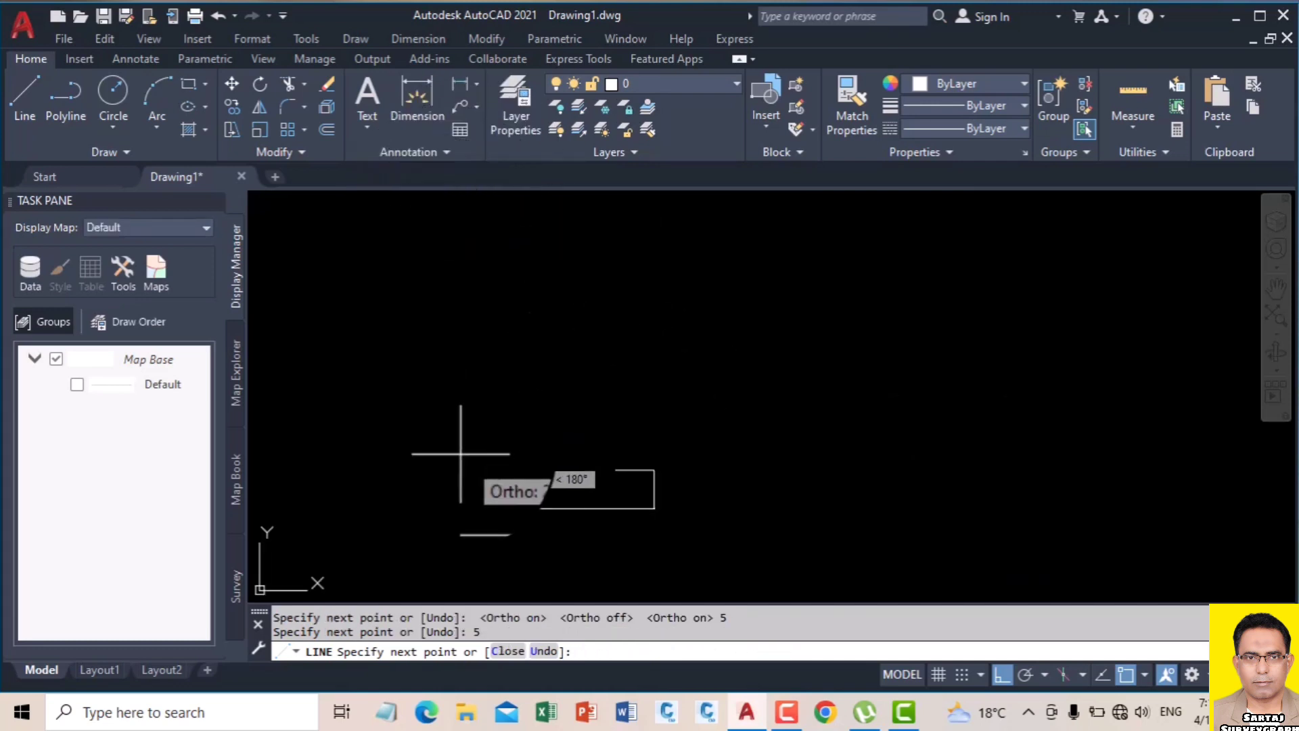
key(Return)
scroll(683, 466, down, 3)
scroll(616, 472, down, 2)
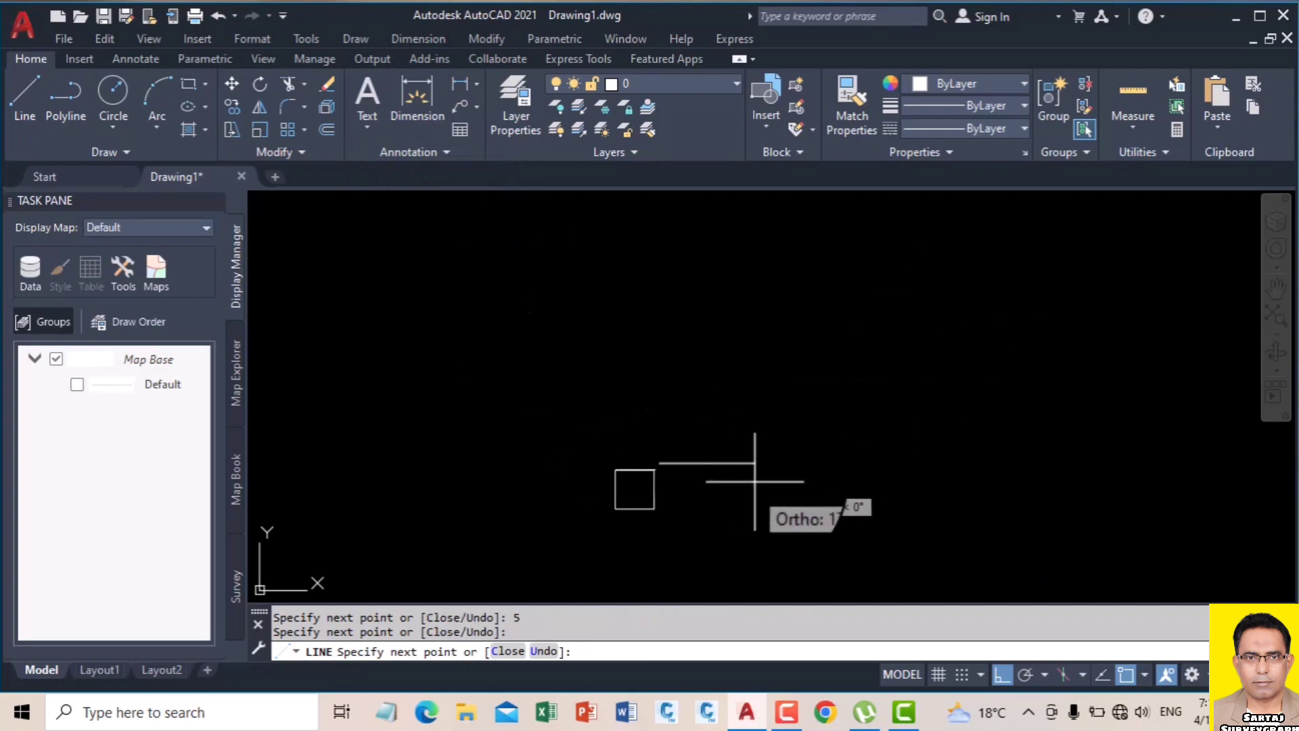
key(Escape)
Draw a long horizontal line in ortho mode above the small square.
scroll(656, 470, up, 4)
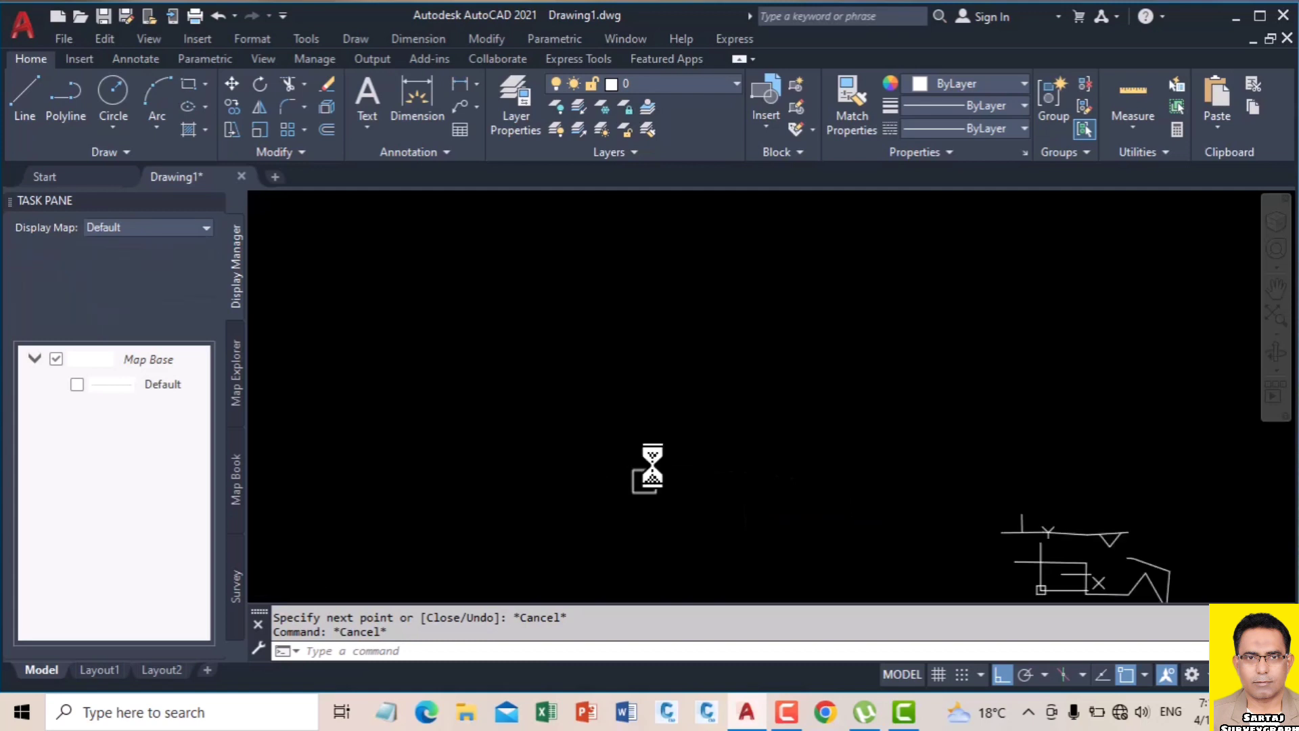
scroll(653, 472, down, 2)
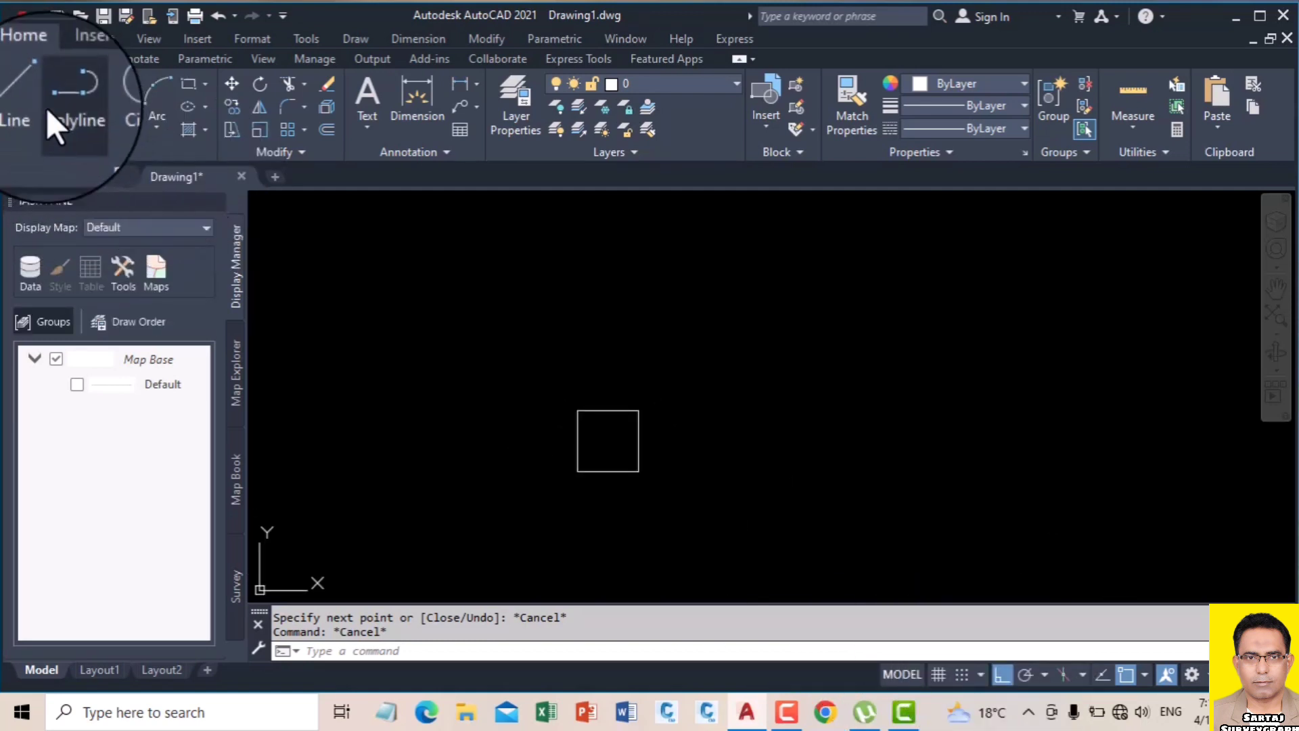
click(25, 95)
click(538, 313)
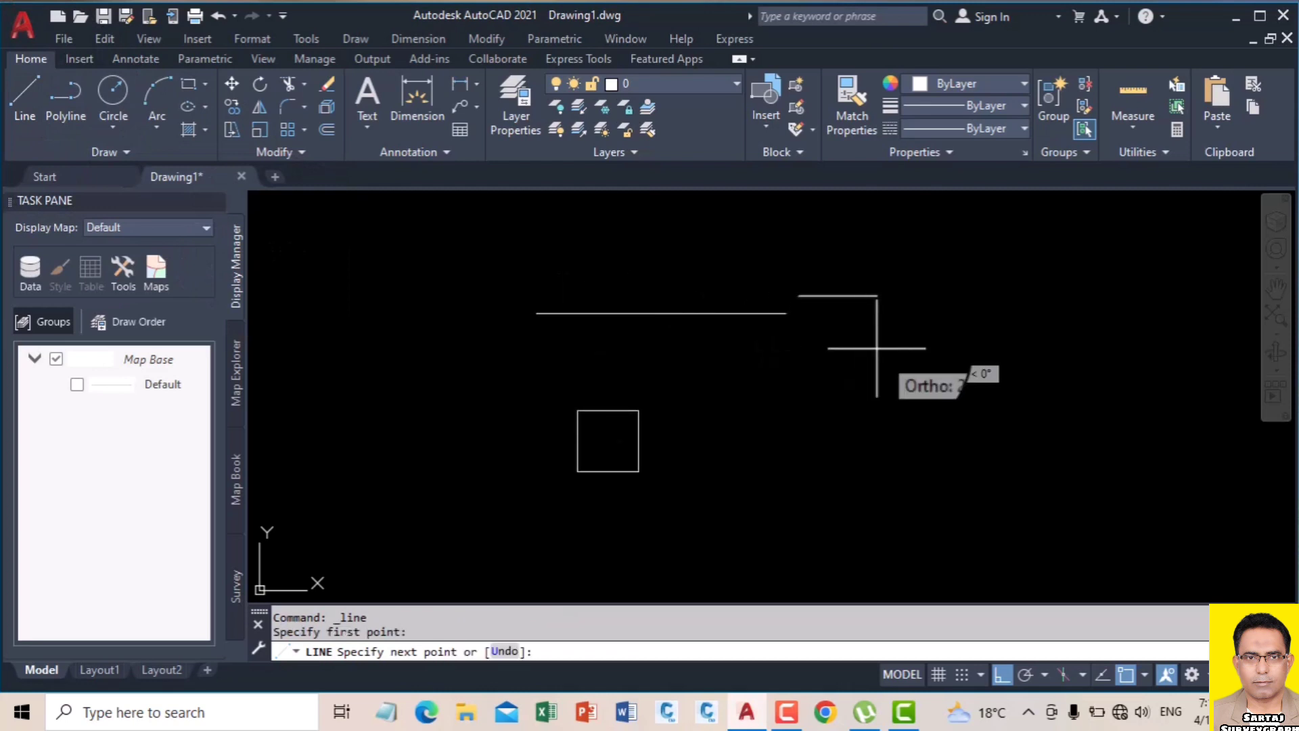
click(876, 352)
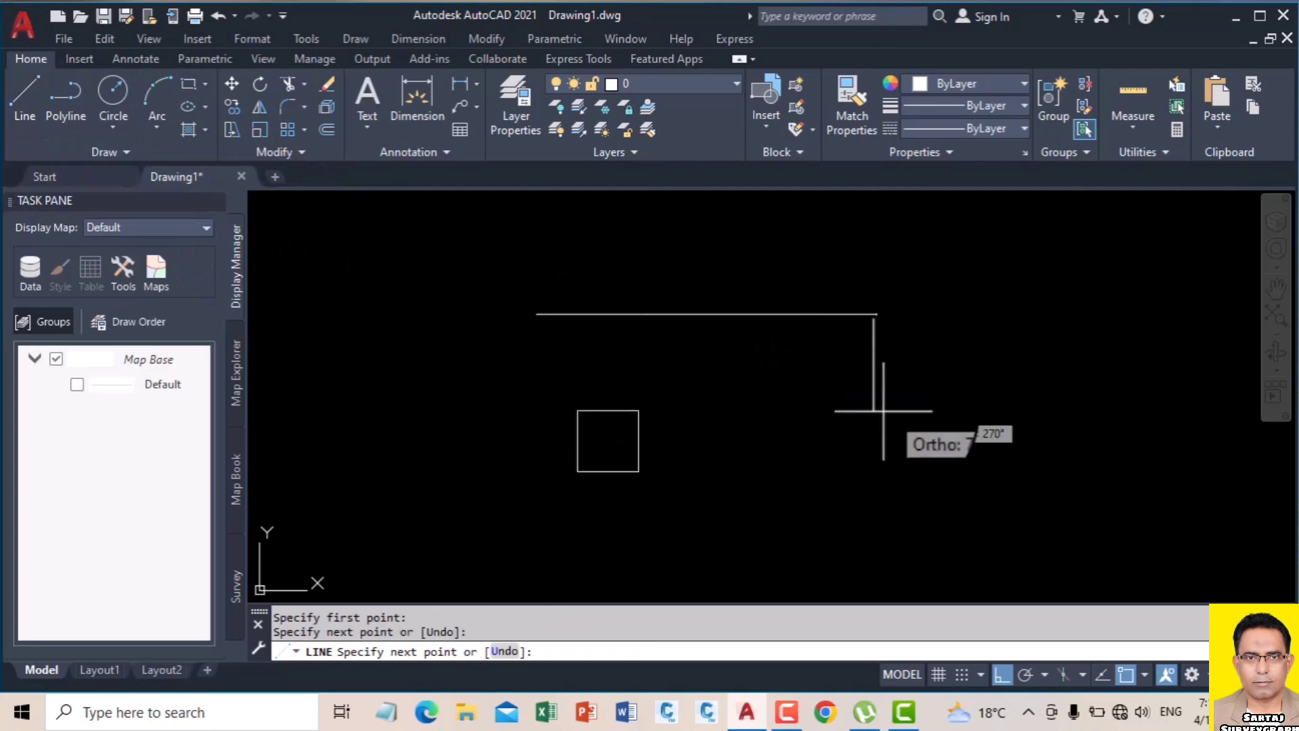
Switch alternately between polar tracking and ortho mode while stretching the next segment, and end the line with polar tracking on.
click(1025, 674)
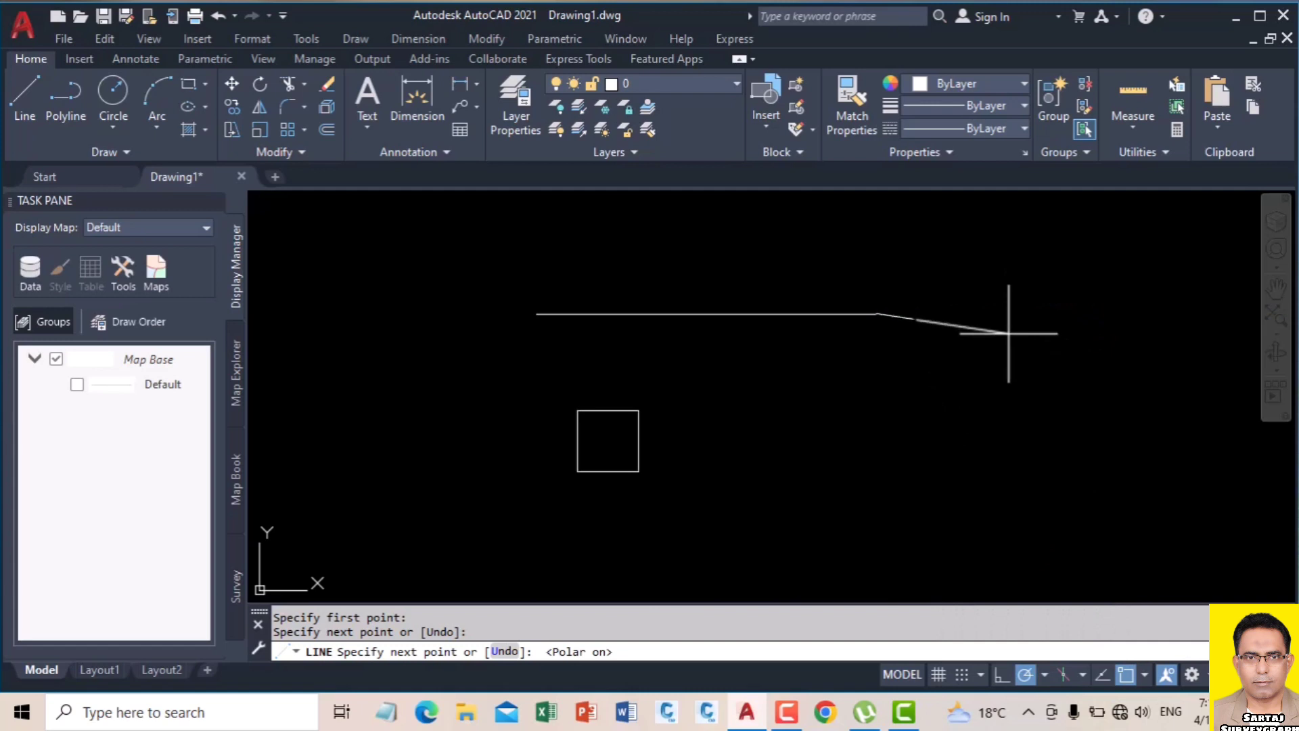
click(1008, 671)
click(1029, 670)
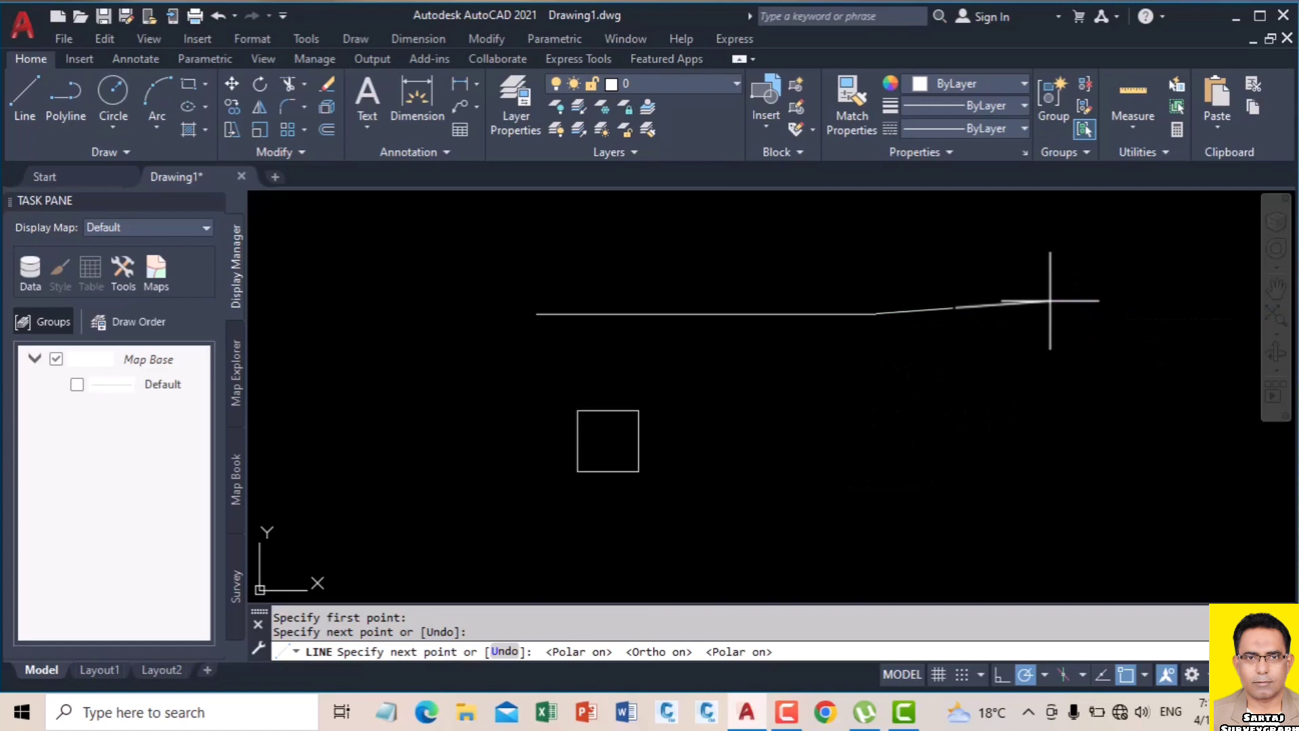
click(997, 672)
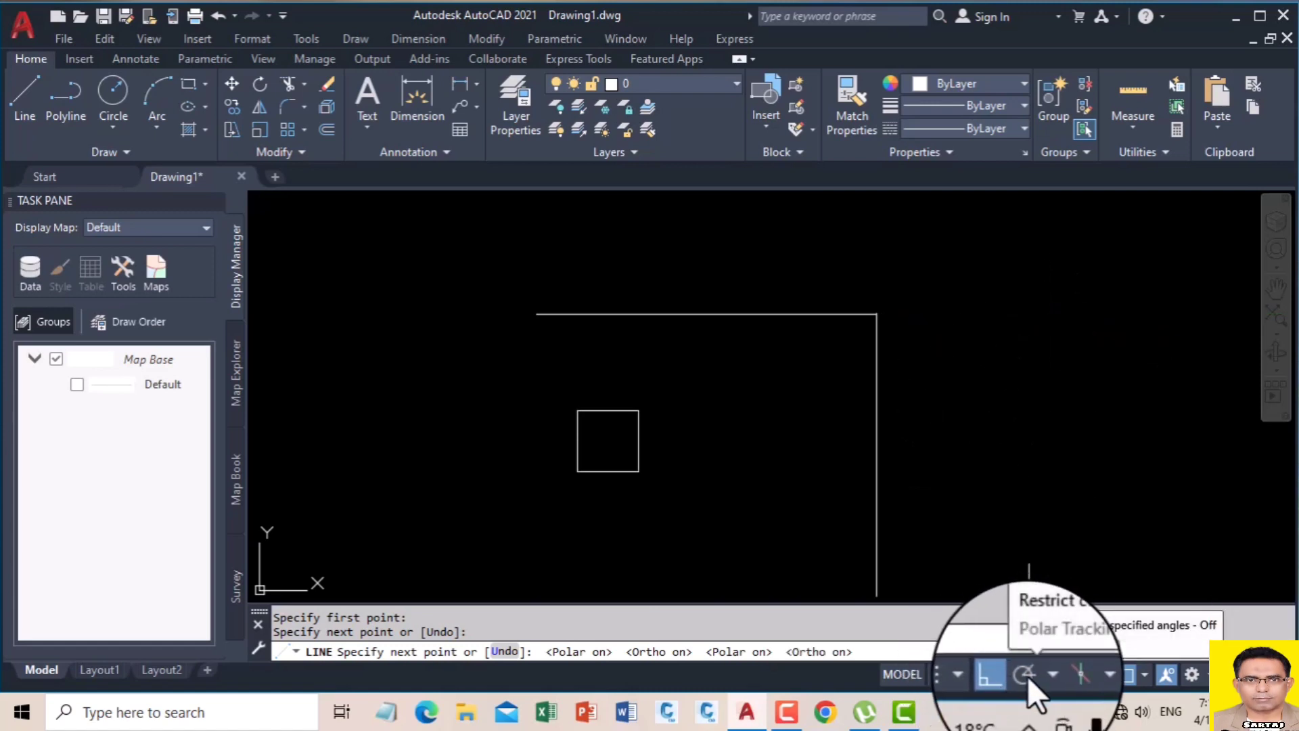
click(1024, 672)
click(997, 672)
click(1023, 674)
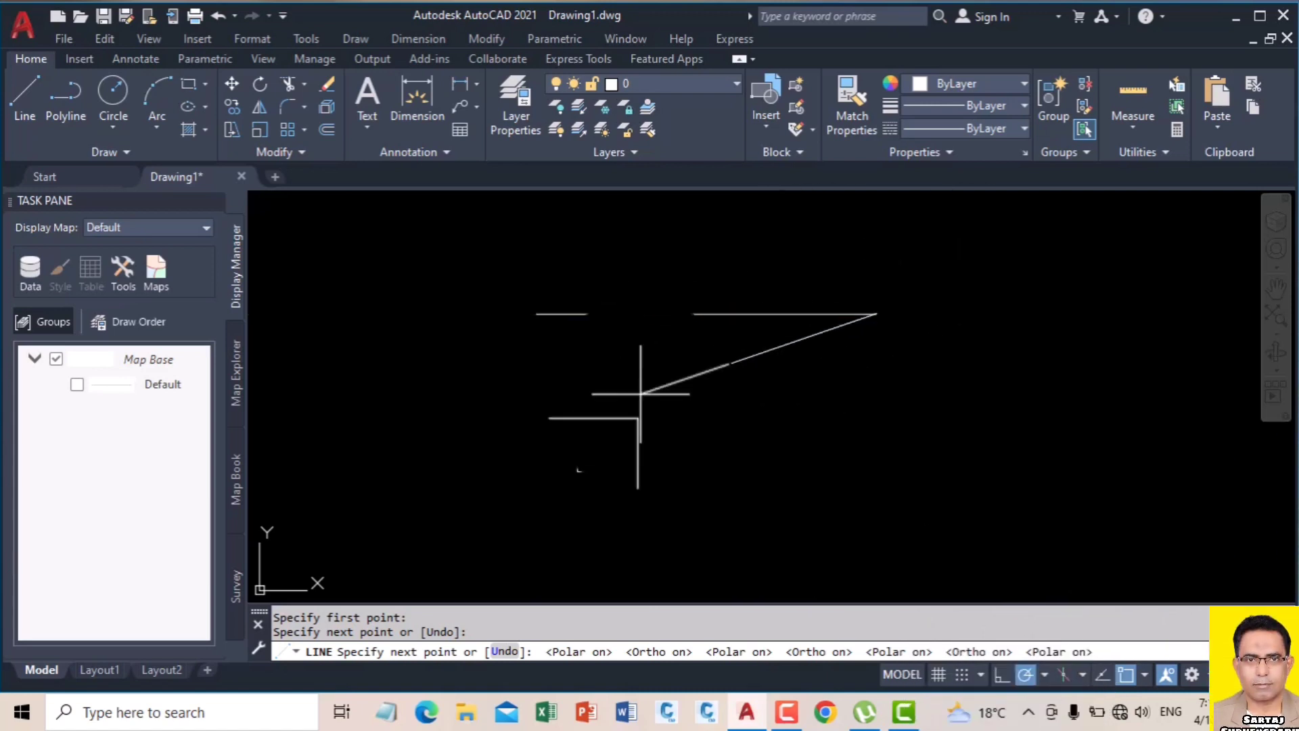
key(Escape)
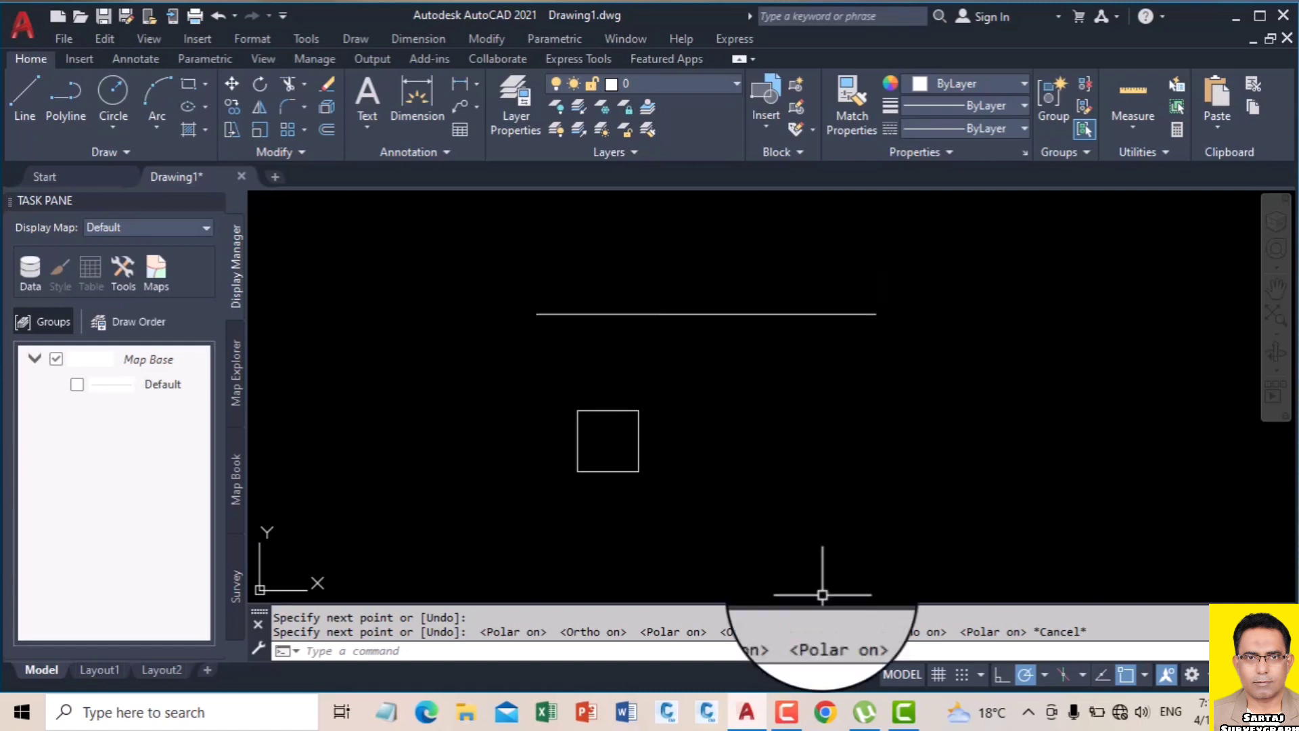
mouse_move(904, 714)
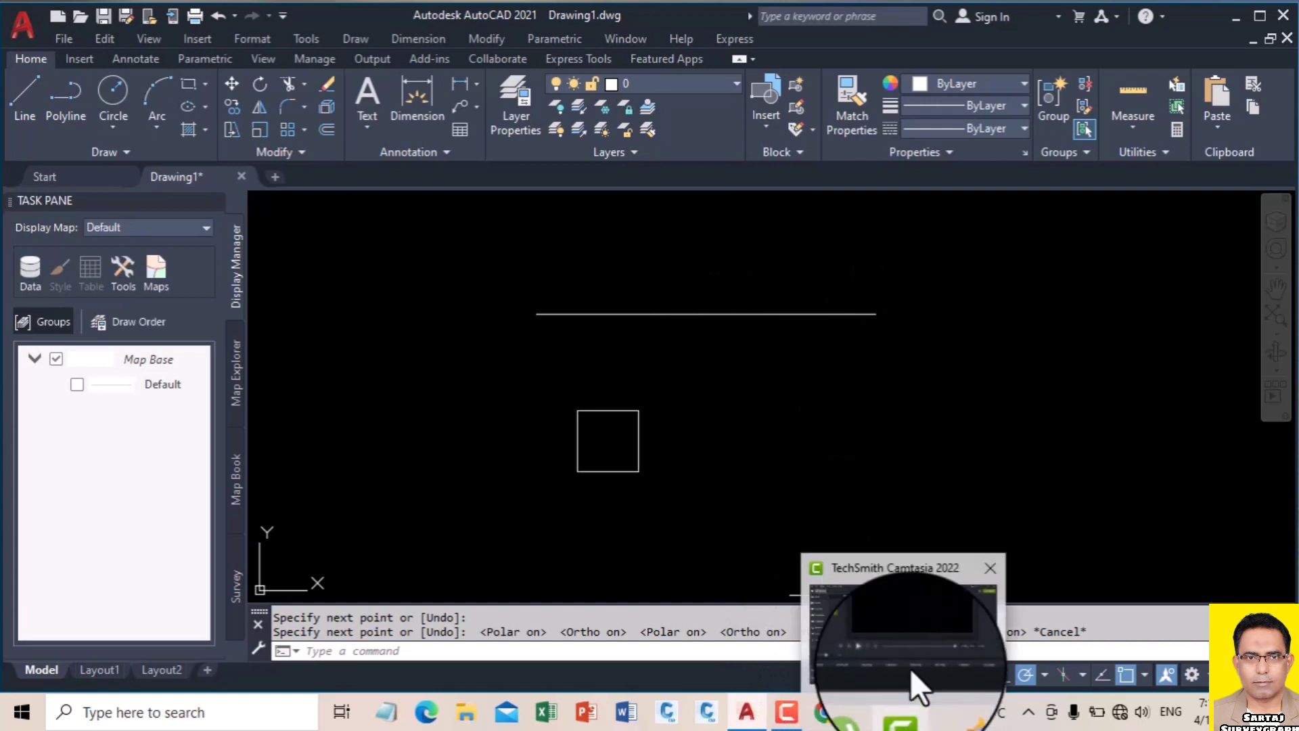
click(912, 633)
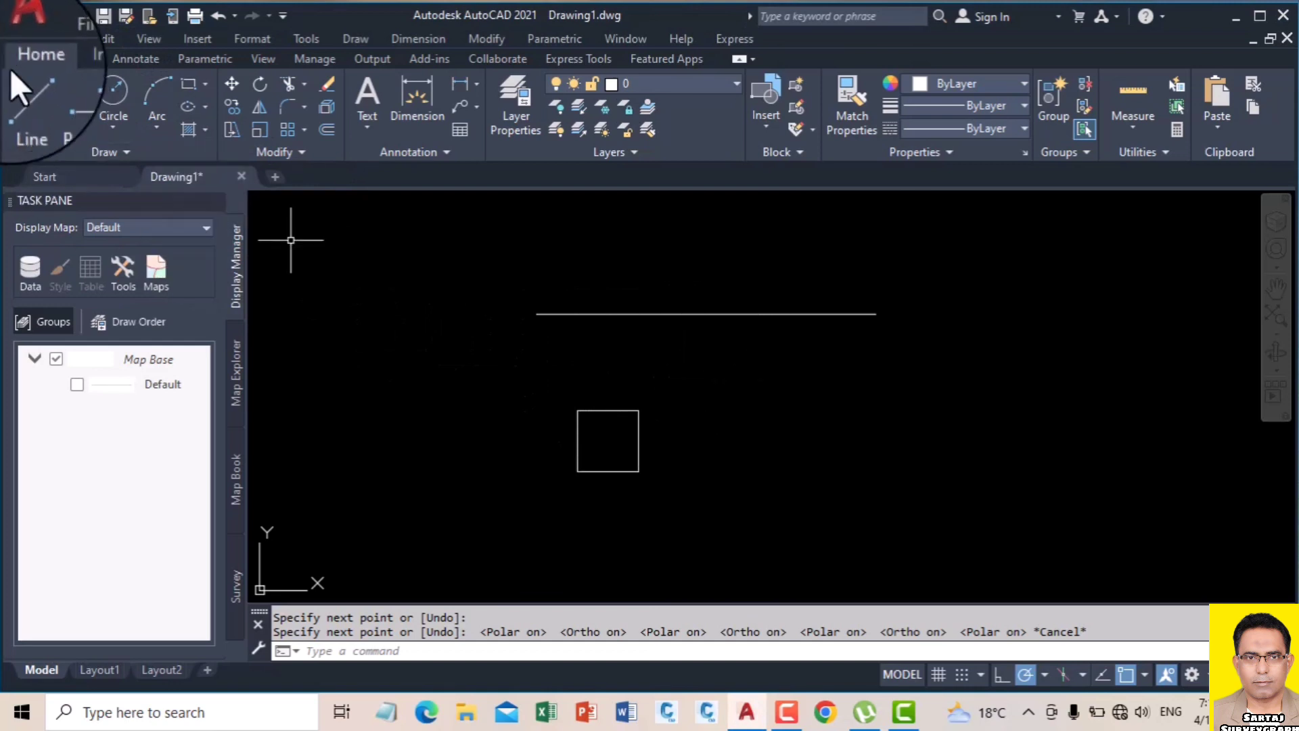
Draw a line beside the square with a 5-unit horizontal segment and a 56-unit segment straight down, using polar tracking.
click(25, 95)
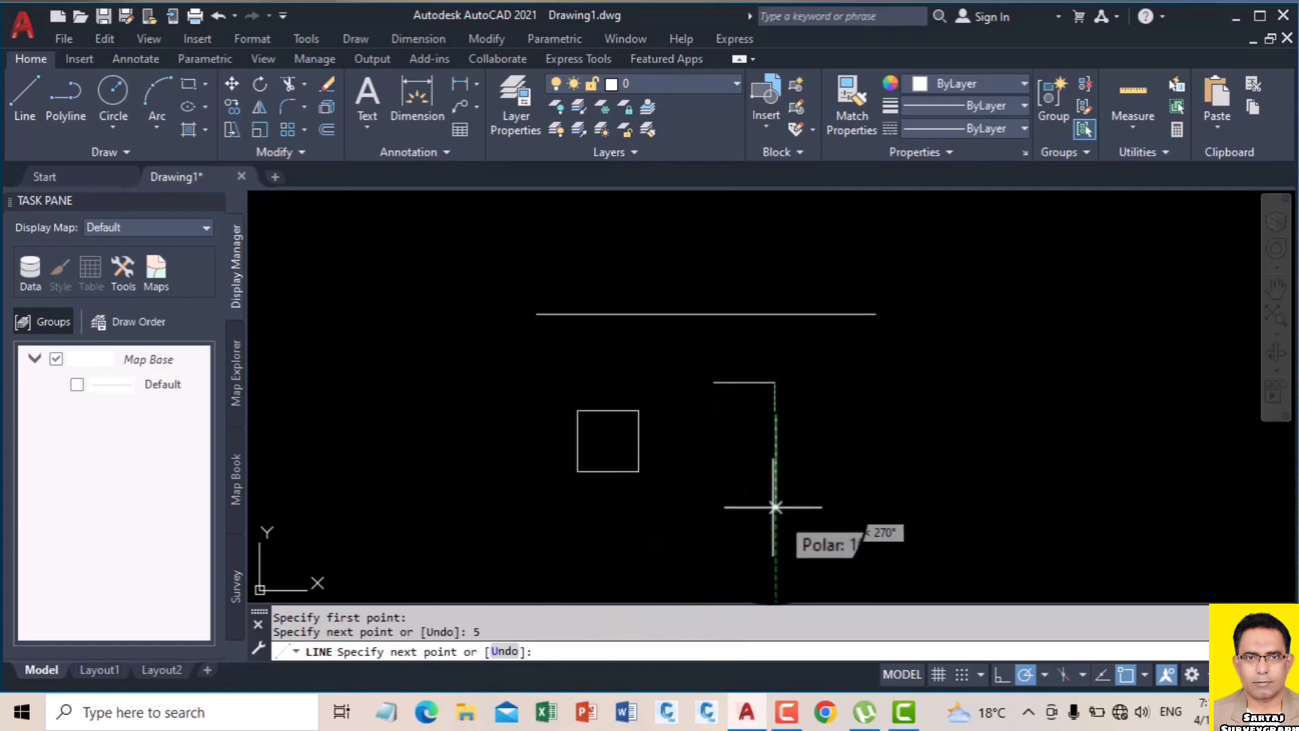
key(Return)
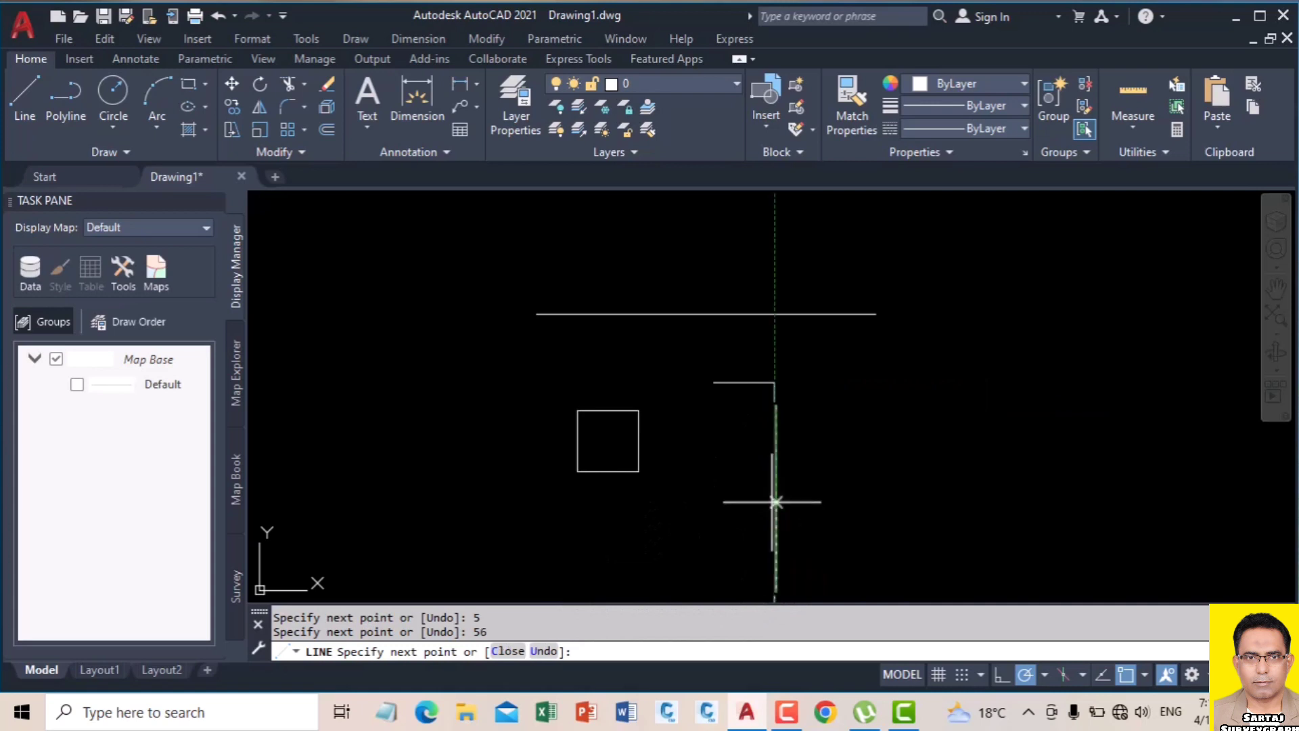